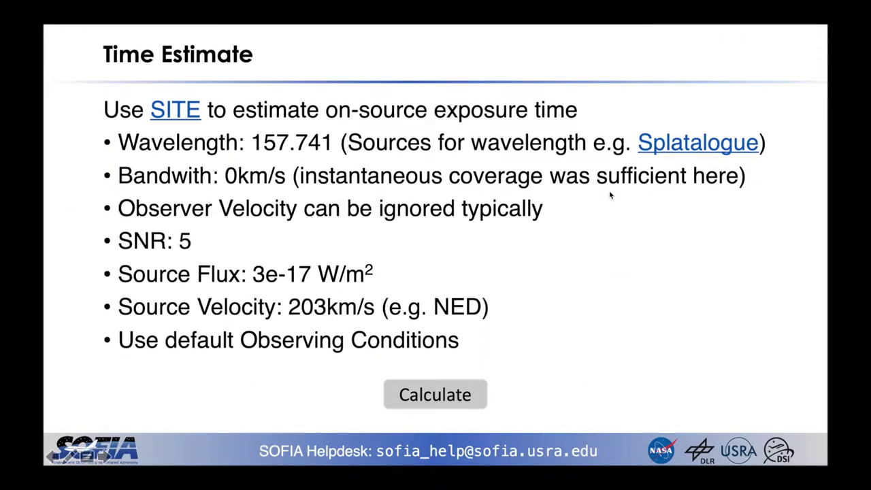
Switch to Chrome, open the FIFI-LS estimator in SITE, and check its wavelength and bandwidth fields
{"action": "key", "text": "super+Tab"}
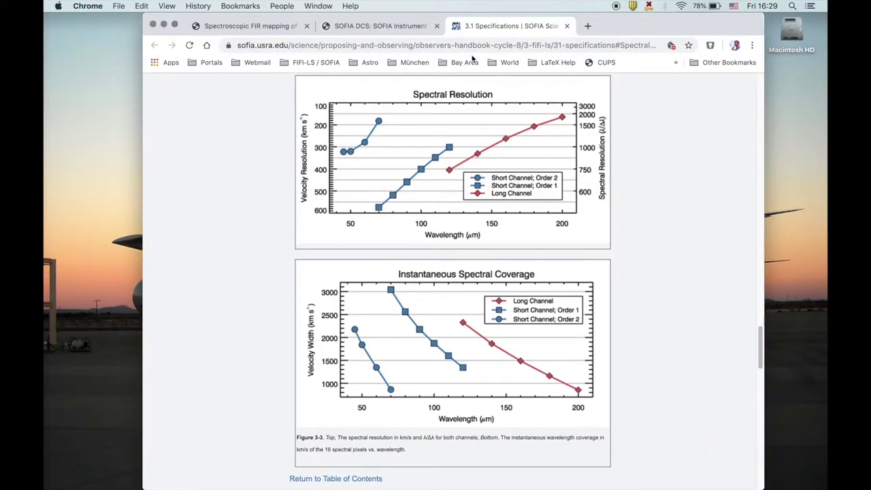
{"action": "left_click", "coordinate": [387, 26]}
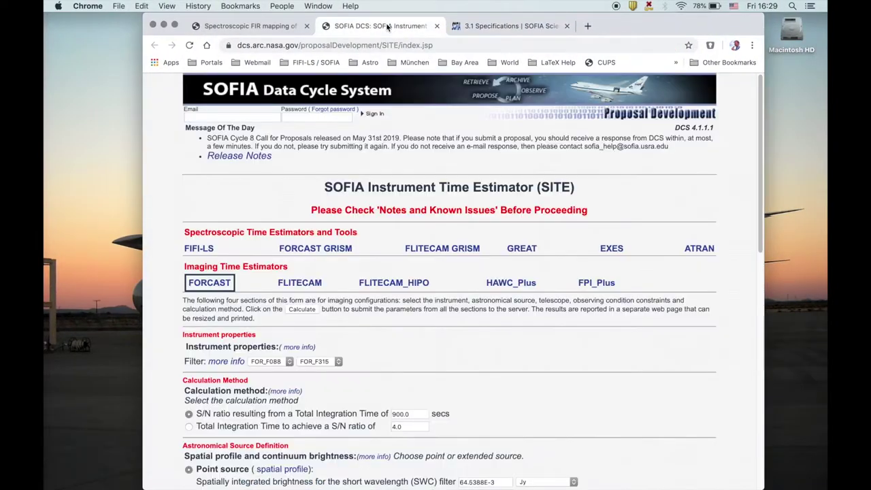
{"action": "left_click", "coordinate": [197, 250]}
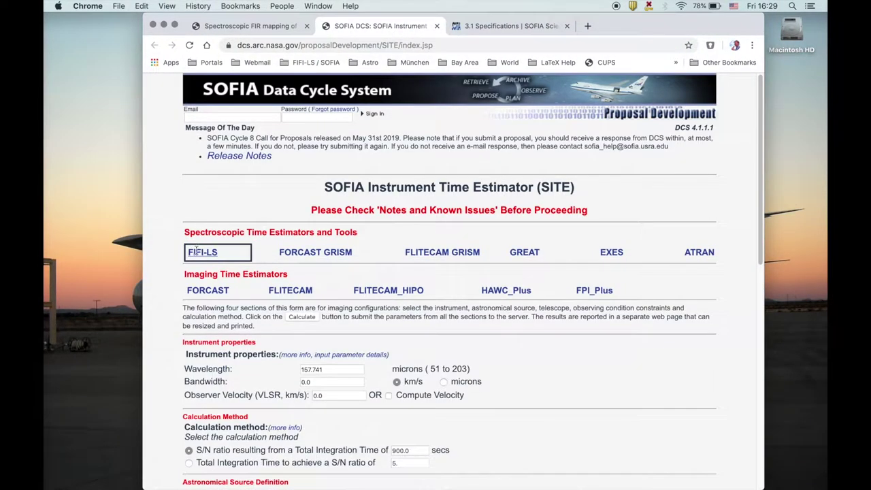
{"action": "left_click", "coordinate": [332, 369]}
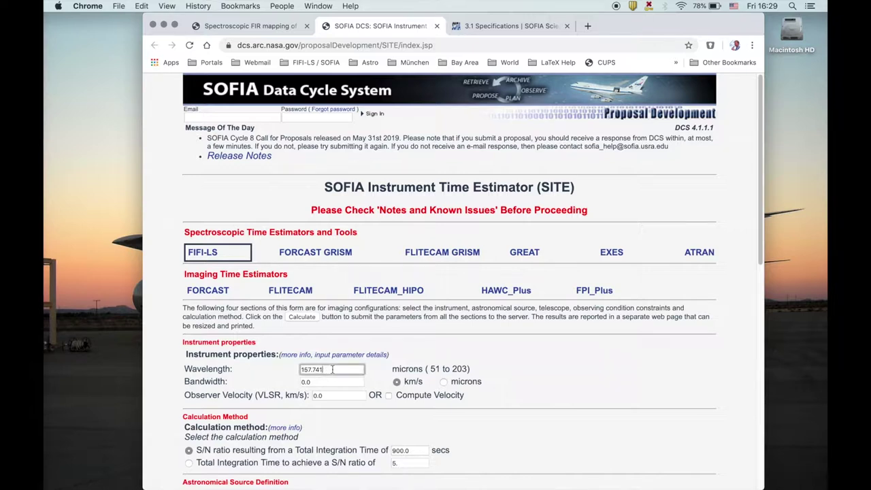
{"action": "scroll", "coordinate": [332, 369], "scroll_direction": "down", "scroll_amount": 2}
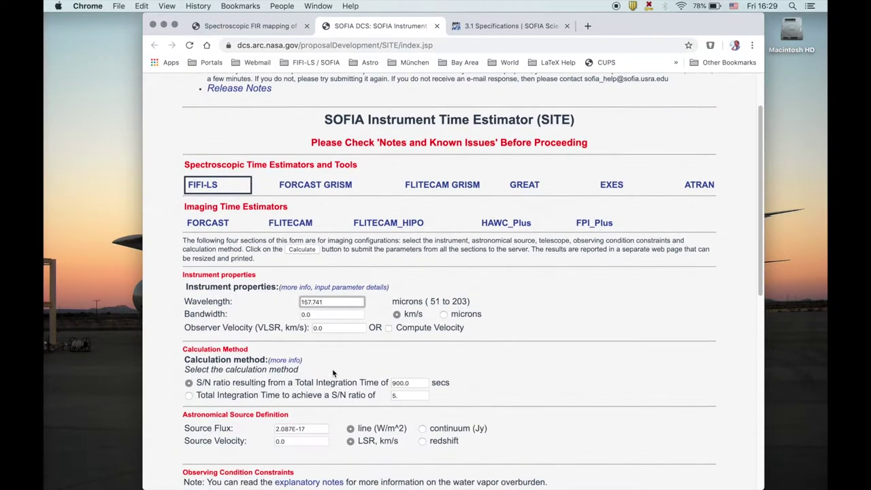
{"action": "left_click", "coordinate": [326, 316]}
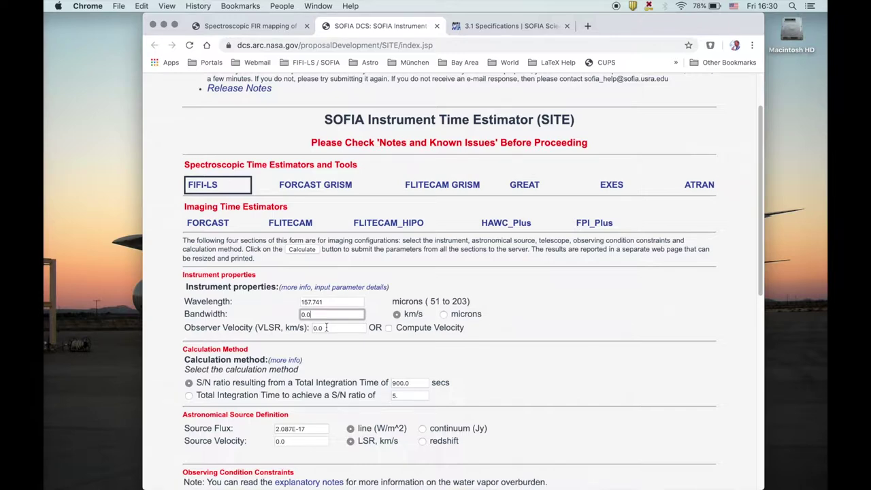
Set the calculation method to total integration time for achieving a S/N ratio of 5
{"action": "scroll", "coordinate": [327, 327], "scroll_direction": "down", "scroll_amount": 3}
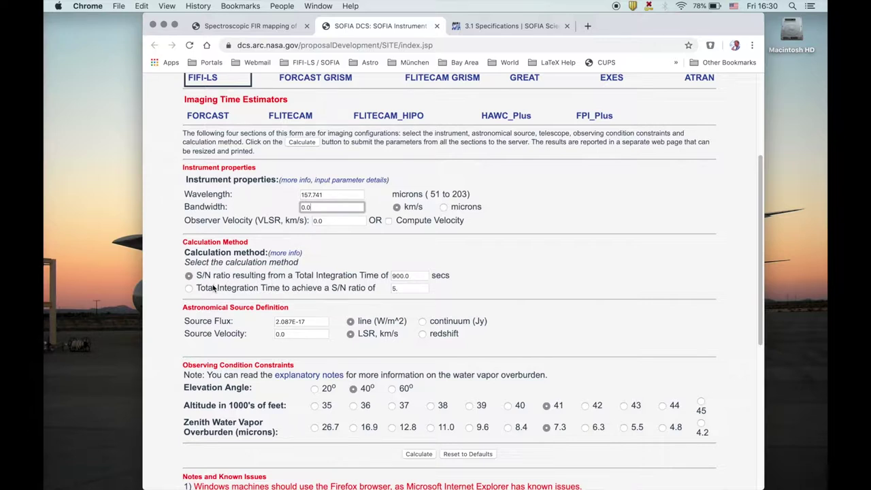
{"action": "left_click", "coordinate": [188, 288]}
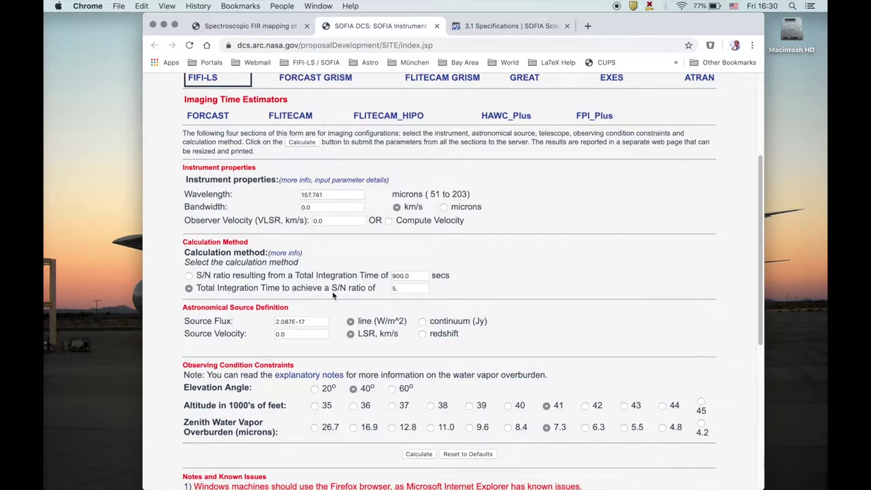
{"action": "left_click", "coordinate": [406, 288]}
Set the source flux to 3E-17 W/m^2 and review the observing condition constraints
{"action": "left_click", "coordinate": [292, 324]}
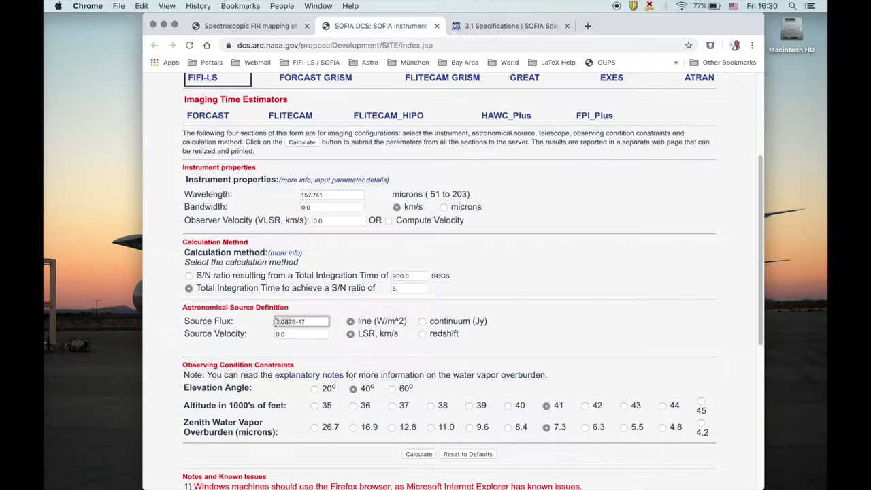
{"action": "left_click_drag", "start_coordinate": [277, 322], "coordinate": [293, 322]}
{"action": "type", "text": "3"}
{"action": "scroll", "coordinate": [273, 327], "scroll_direction": "down", "scroll_amount": 2}
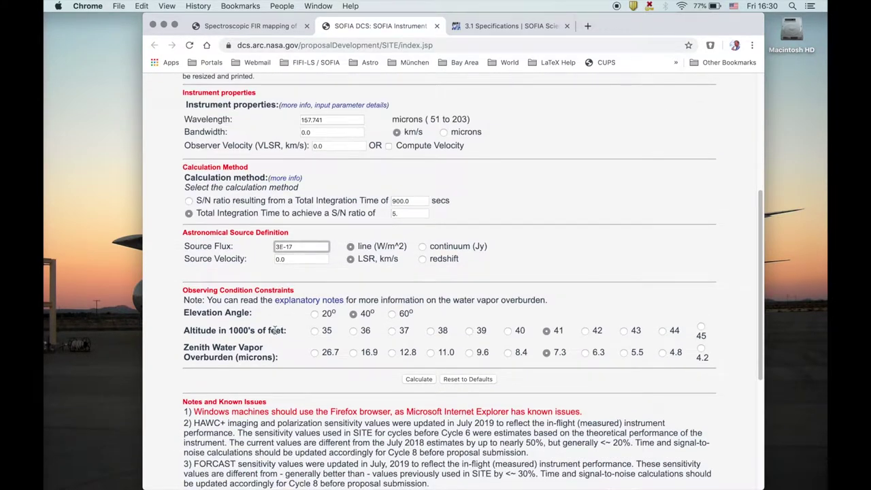
{"action": "scroll", "coordinate": [276, 330], "scroll_direction": "down", "scroll_amount": 1}
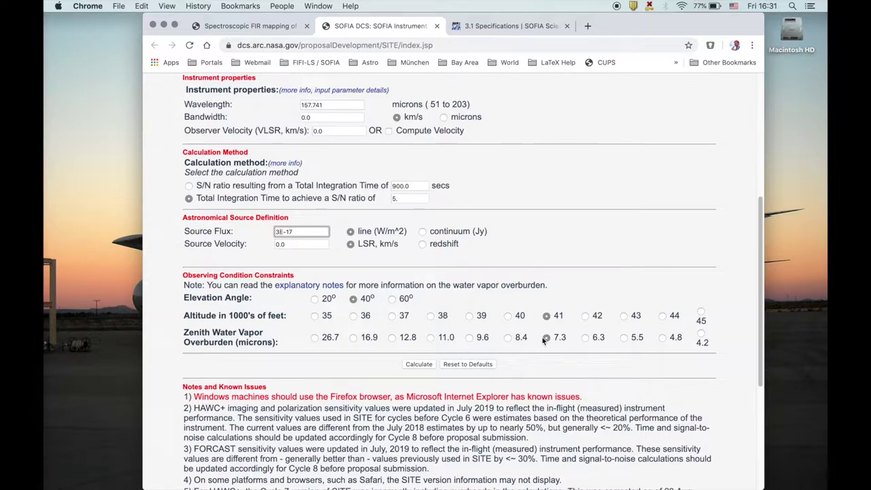
Set the source velocity to 203 km/s and calculate the FIFI-LS time estimate
{"action": "scroll", "coordinate": [543, 338], "scroll_direction": "up", "scroll_amount": 2}
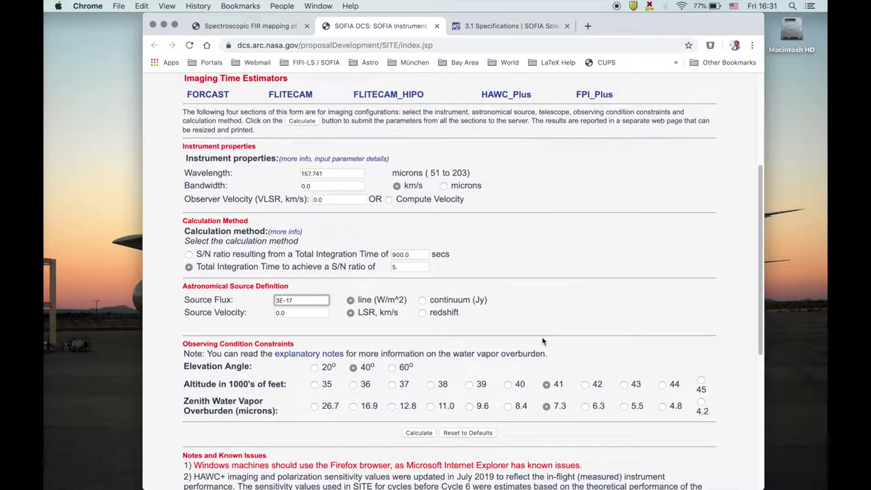
{"action": "key", "text": "super+Tab"}
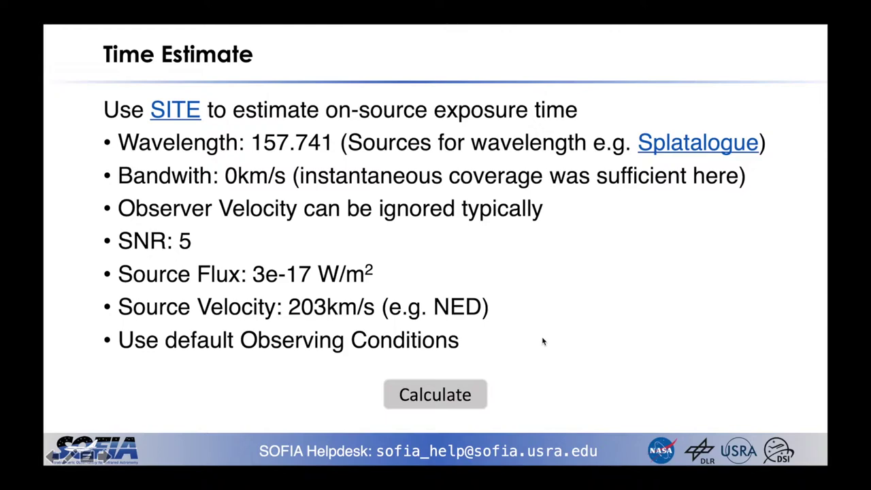
{"action": "key", "text": "super+Tab"}
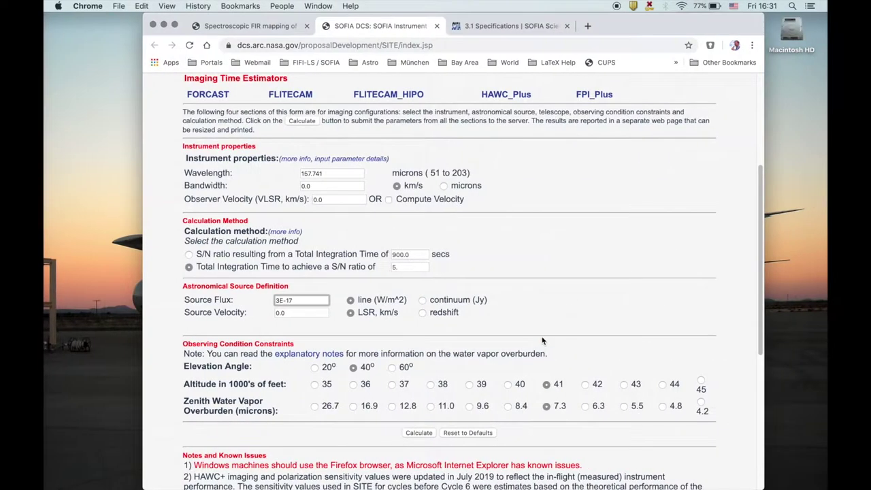
{"action": "left_click", "coordinate": [303, 312]}
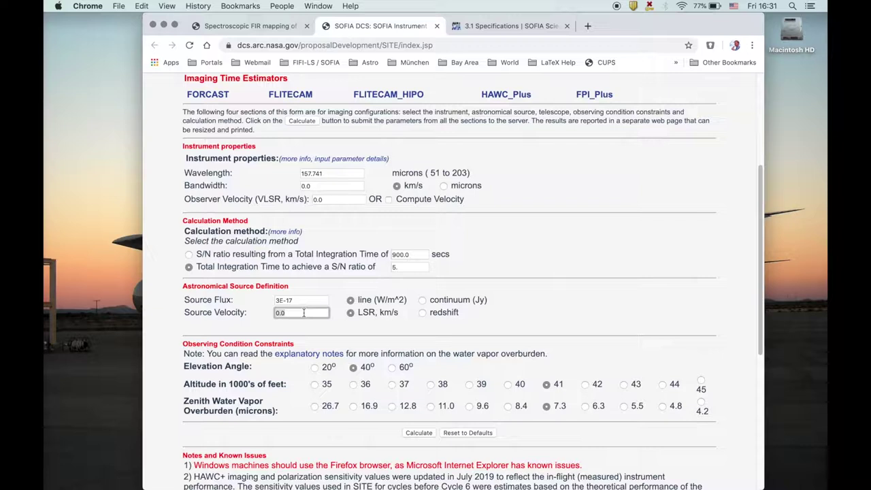
{"action": "type", "text": "203"}
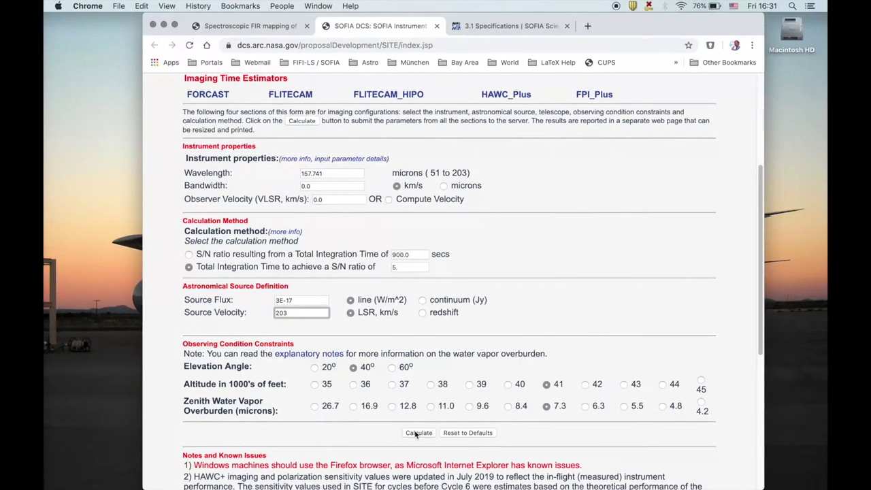
{"action": "left_click", "coordinate": [421, 433]}
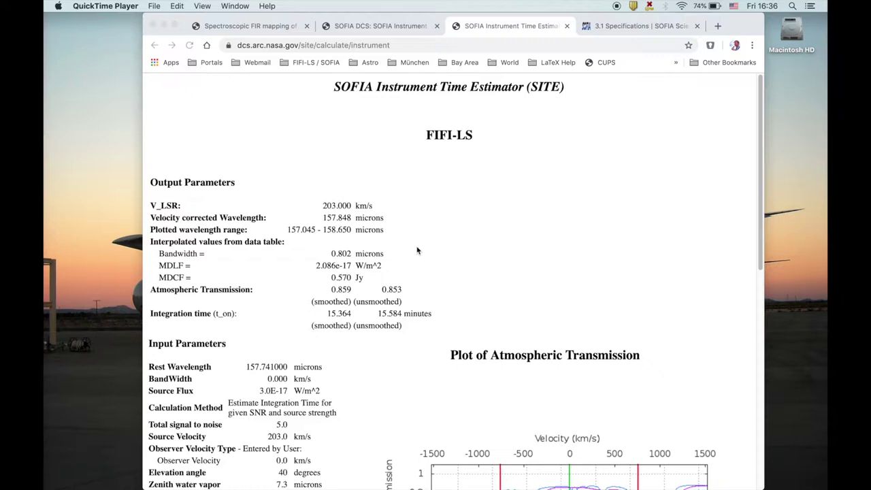
Examine the smoothed and unsmoothed integration times and the atmospheric transmission plot in the results
{"action": "left_click", "coordinate": [341, 314]}
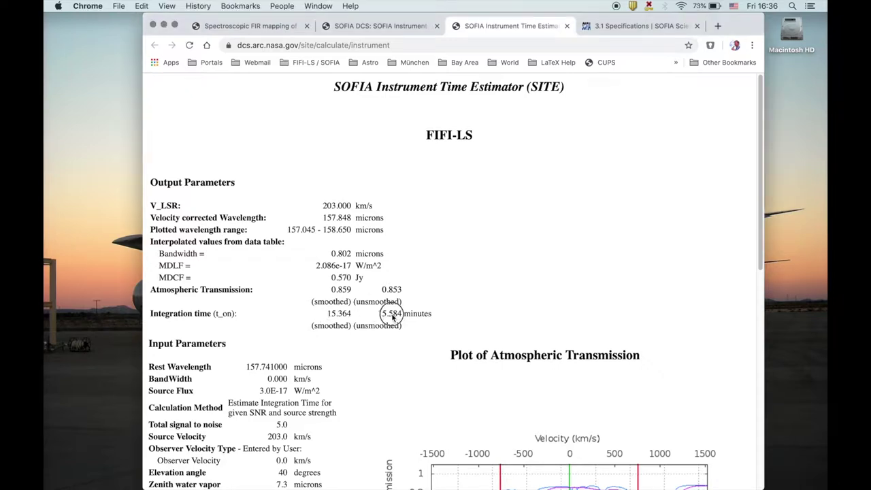
{"action": "left_click_drag", "start_coordinate": [399, 314], "coordinate": [338, 311]}
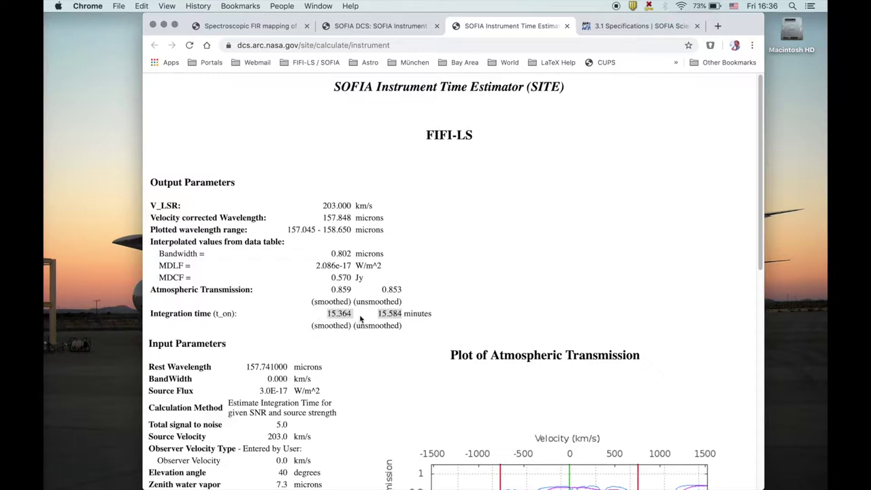
{"action": "scroll", "coordinate": [378, 312], "scroll_direction": "down", "scroll_amount": 5}
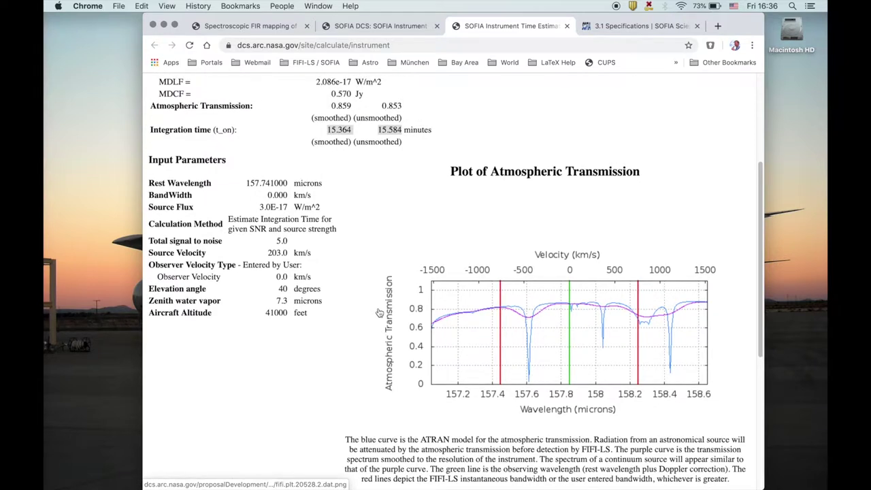
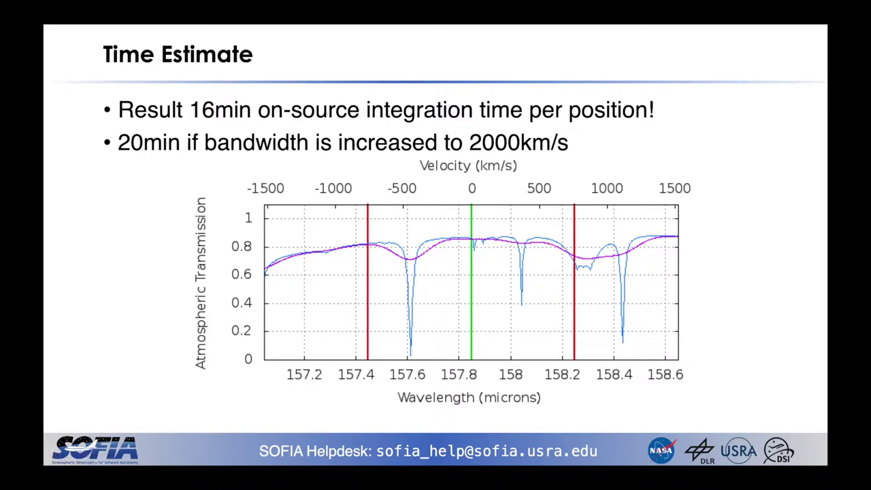
Advance to the Phase I AORs slide, switch to USPOT, and create a FIFI-LS observation
{"action": "key", "text": "Escape"}
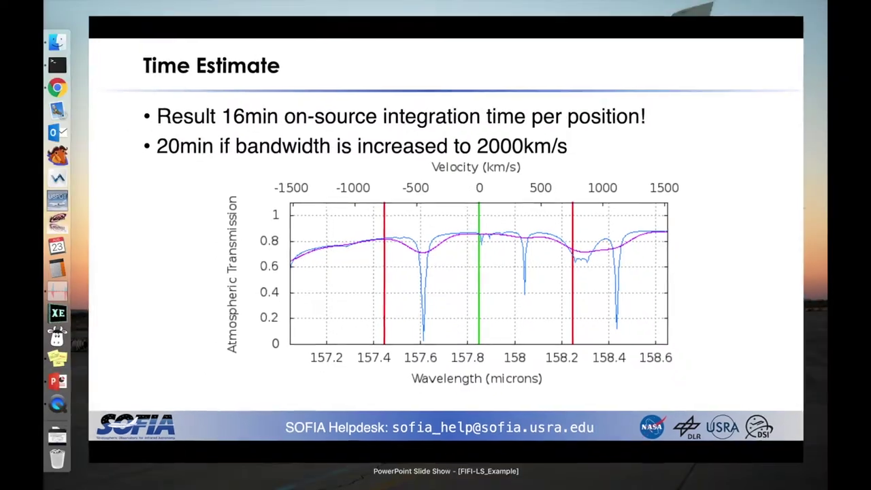
{"action": "key", "text": "Right"}
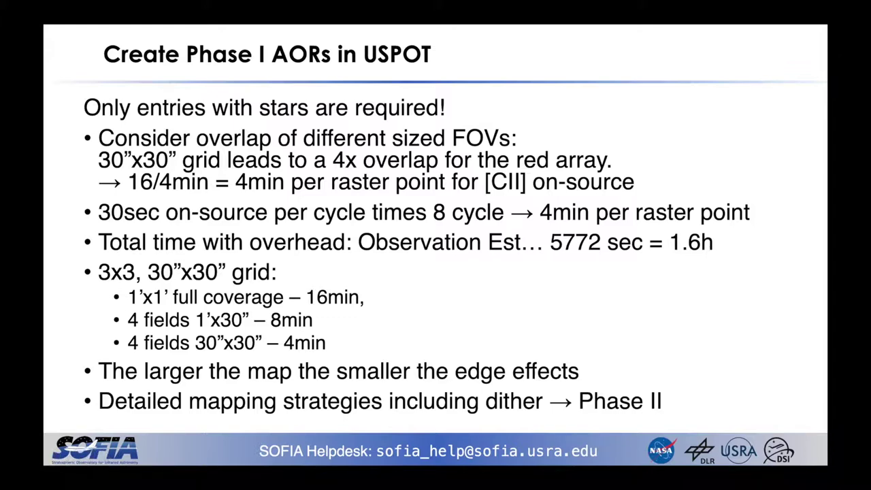
{"action": "key", "text": "super+Tab"}
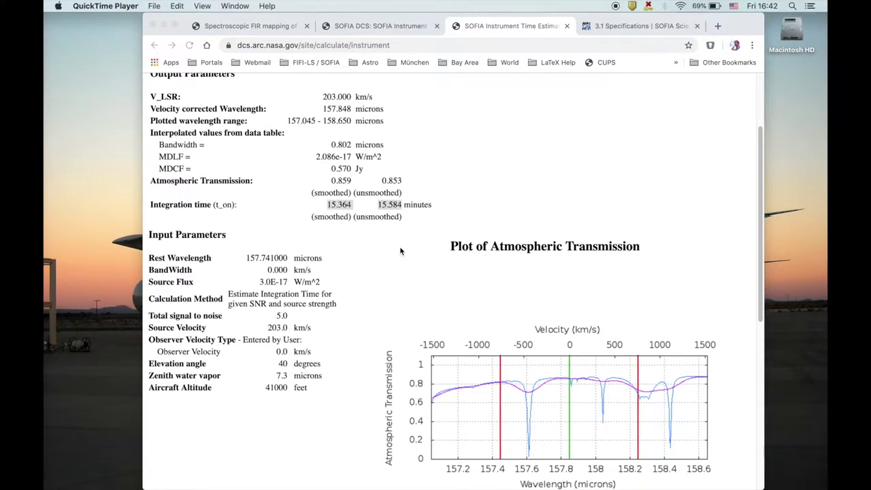
{"action": "left_click", "coordinate": [62, 203]}
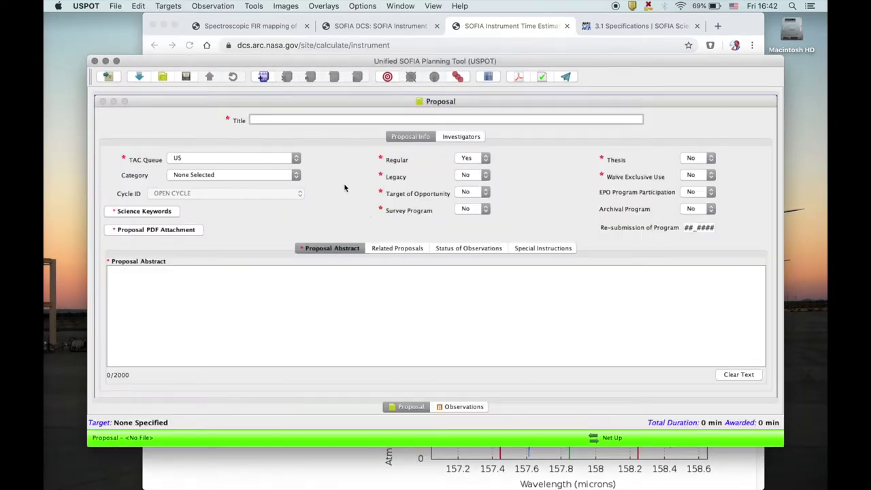
{"action": "left_click_drag", "start_coordinate": [419, 71], "coordinate": [394, 47]}
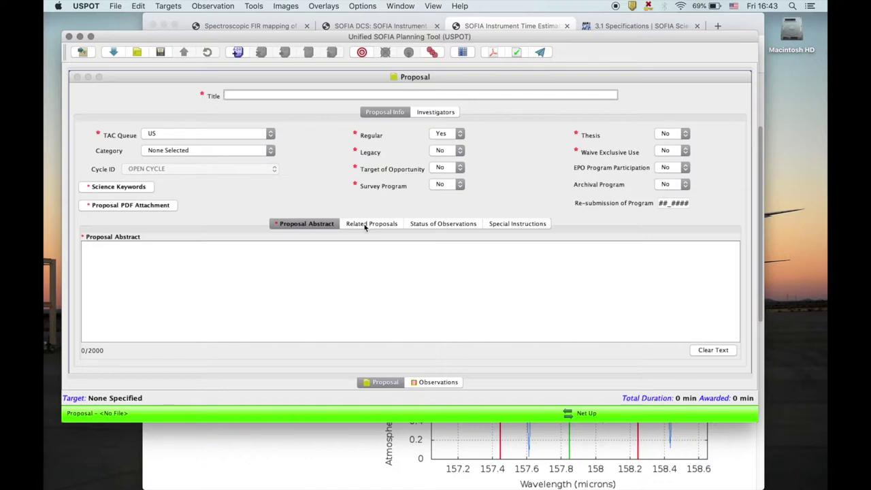
{"action": "left_click", "coordinate": [434, 385]}
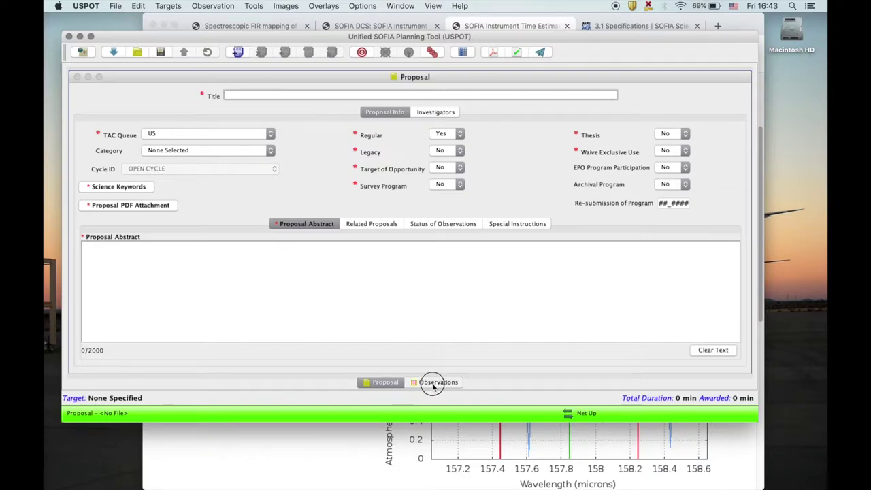
{"action": "left_click", "coordinate": [237, 53]}
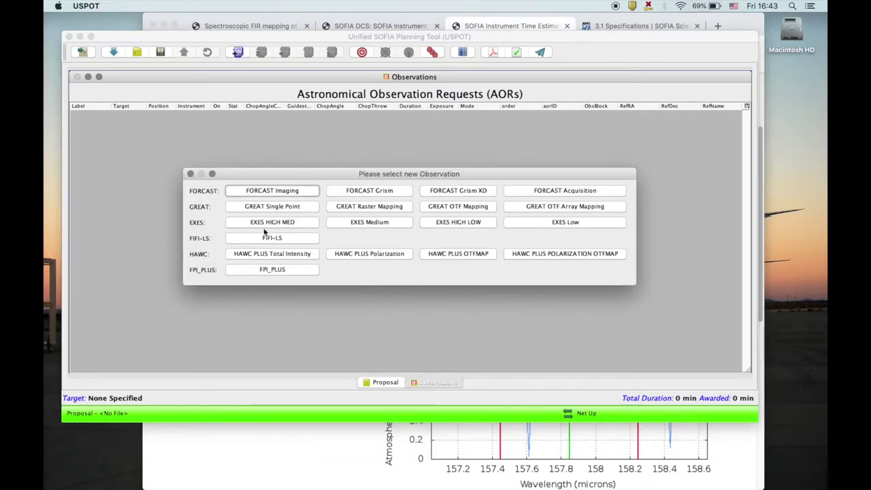
{"action": "left_click", "coordinate": [272, 238]}
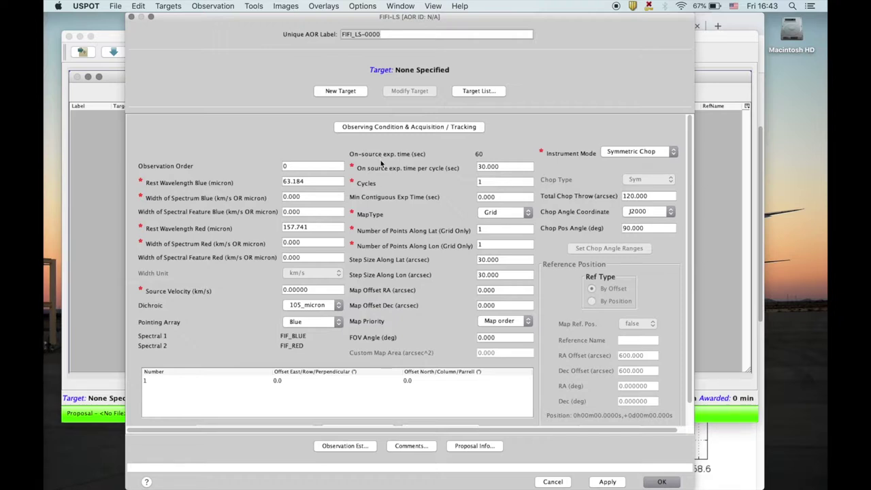
Set the unique AOR label of the observation to "M82 CII"
{"action": "left_click", "coordinate": [390, 34]}
{"action": "key", "text": "super+a"}
{"action": "type", "text": "M82 CII"}
Add M82 as a new fixed target for the observation, resolving its coordinates through SIMBAD
{"action": "left_click", "coordinate": [353, 92]}
{"action": "left_click", "coordinate": [359, 161]}
{"action": "type", "text": "M82"}
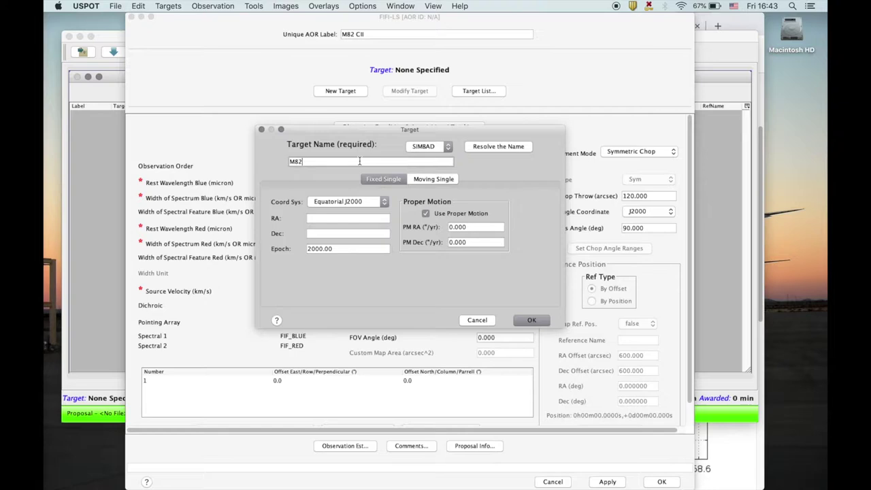
{"action": "left_click", "coordinate": [418, 147]}
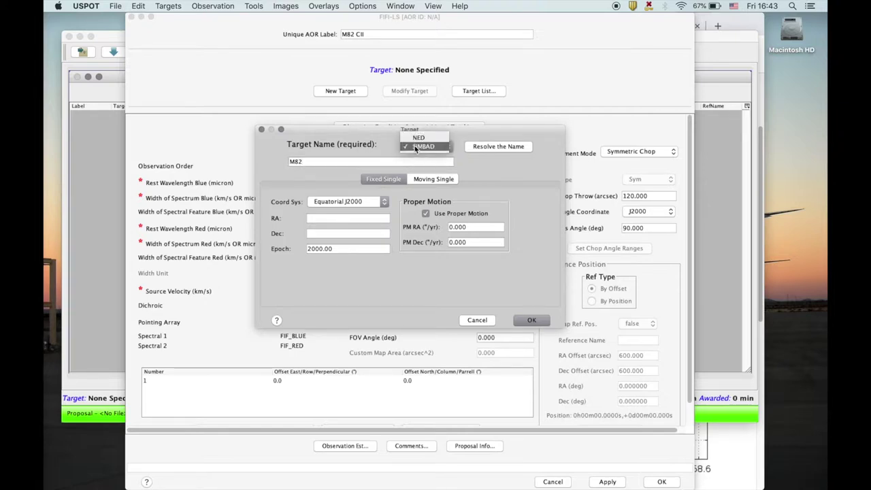
{"action": "left_click", "coordinate": [418, 147]}
{"action": "left_click", "coordinate": [492, 146]}
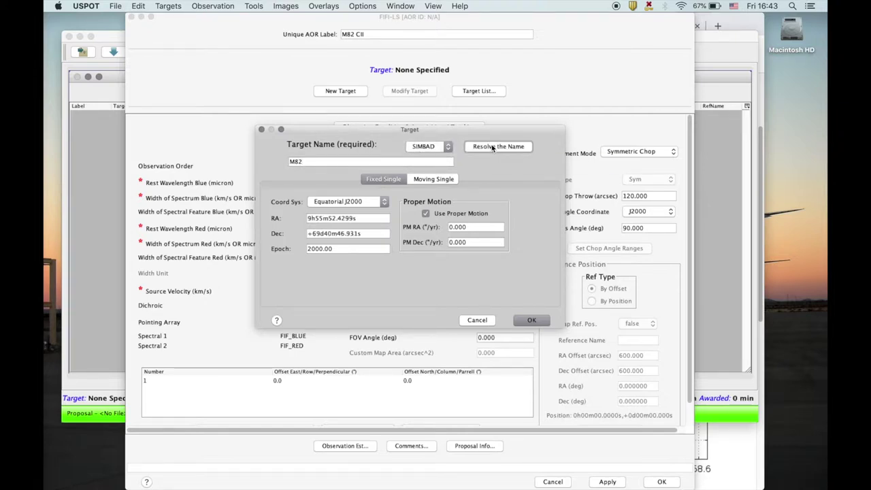
{"action": "mouse_move", "coordinate": [347, 221]}
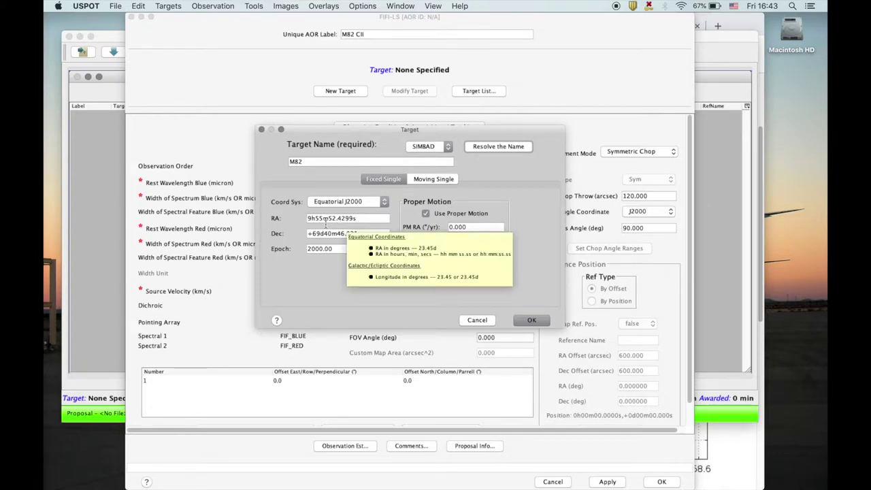
{"action": "mouse_move", "coordinate": [318, 222]}
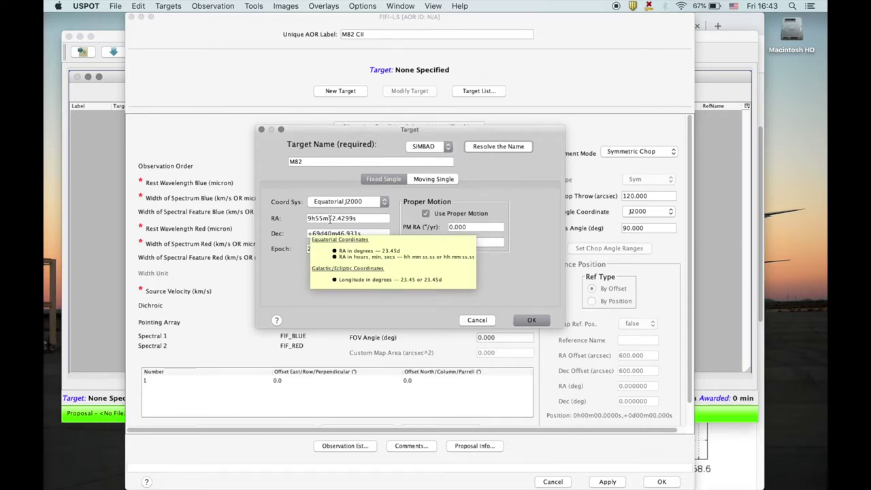
{"action": "left_click", "coordinate": [524, 322]}
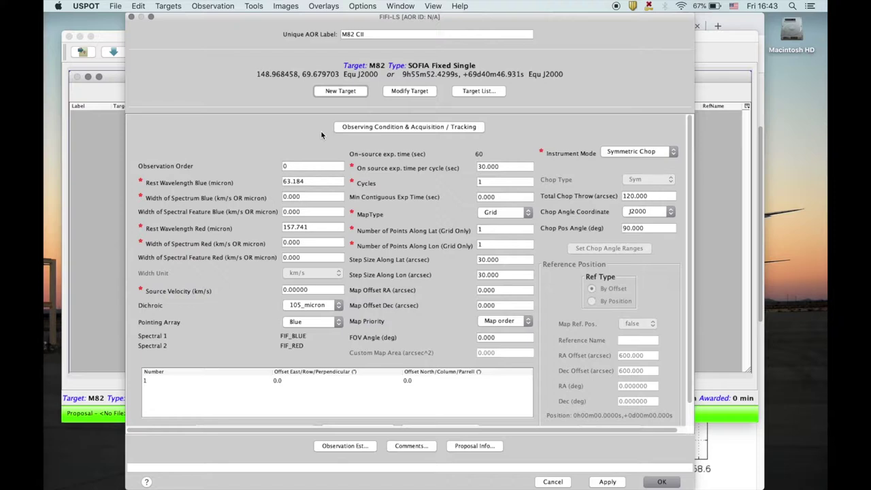
Set the rest wavelength of the blue channel to 51.815 micron
{"action": "mouse_move", "coordinate": [330, 191]}
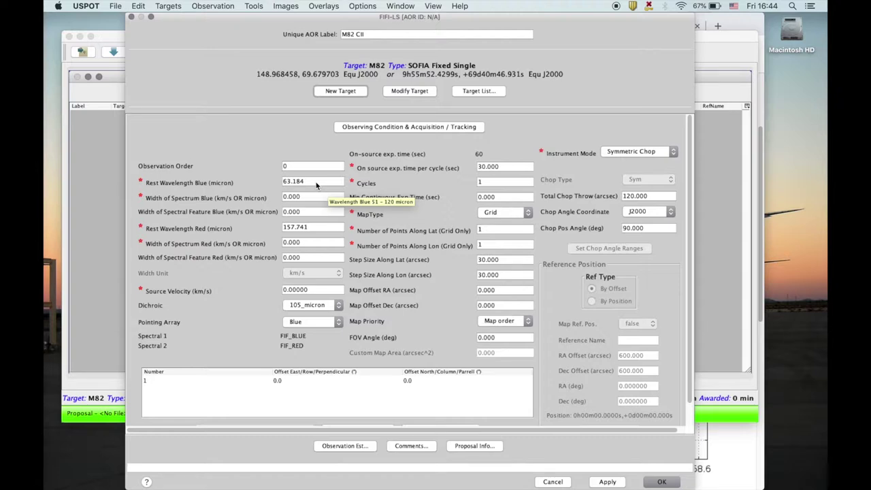
{"action": "left_click", "coordinate": [316, 229]}
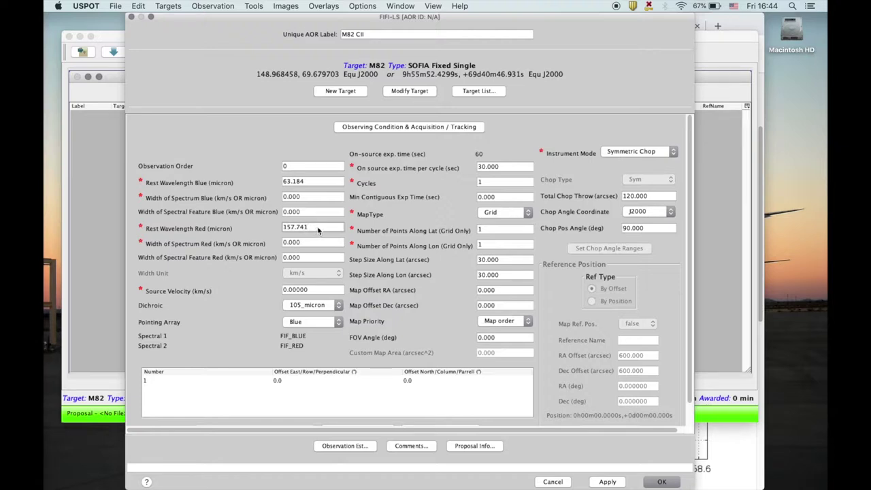
{"action": "left_click", "coordinate": [314, 182]}
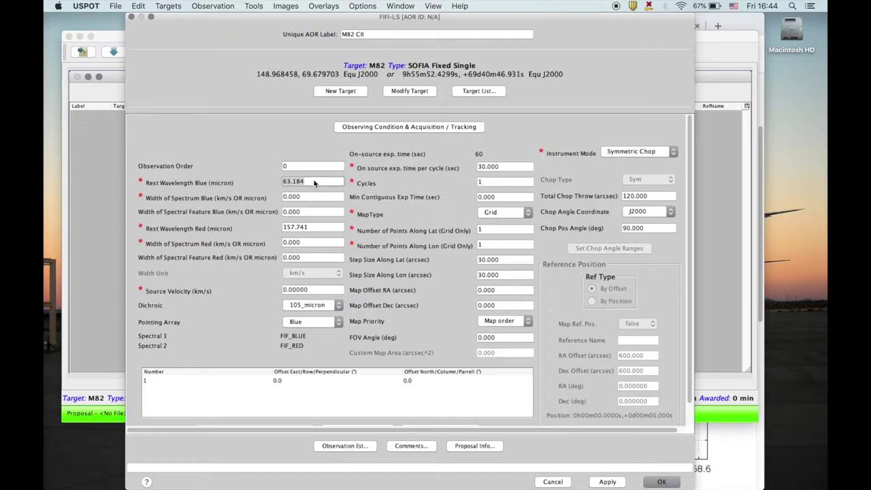
{"action": "key", "text": "BackSpace"}
{"action": "type", "text": "51.8"}
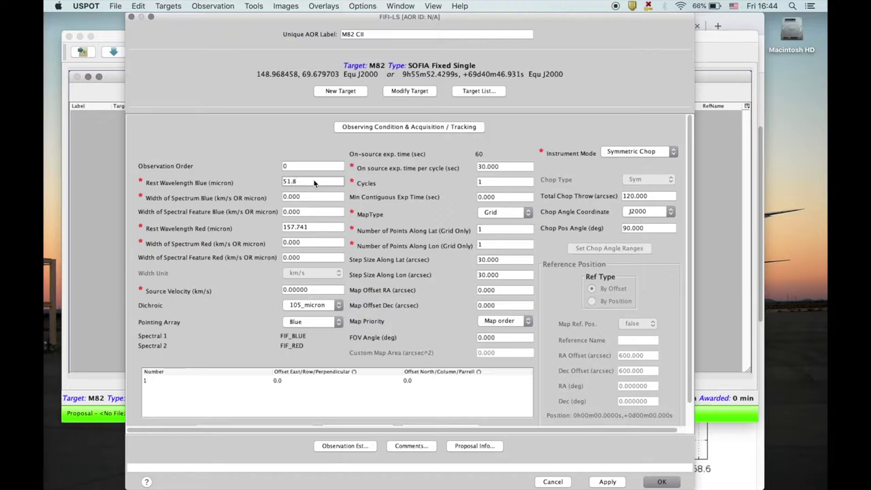
{"action": "type", "text": "15"}
Set the blue and red spectral feature widths to 400 km/s each and the source velocity to 203 km/s
{"action": "left_click", "coordinate": [310, 198]}
{"action": "left_click", "coordinate": [308, 243]}
{"action": "left_click", "coordinate": [304, 213]}
{"action": "type", "text": "400"}
{"action": "left_click", "coordinate": [305, 258]}
{"action": "type", "text": "400"}
{"action": "left_click", "coordinate": [315, 291]}
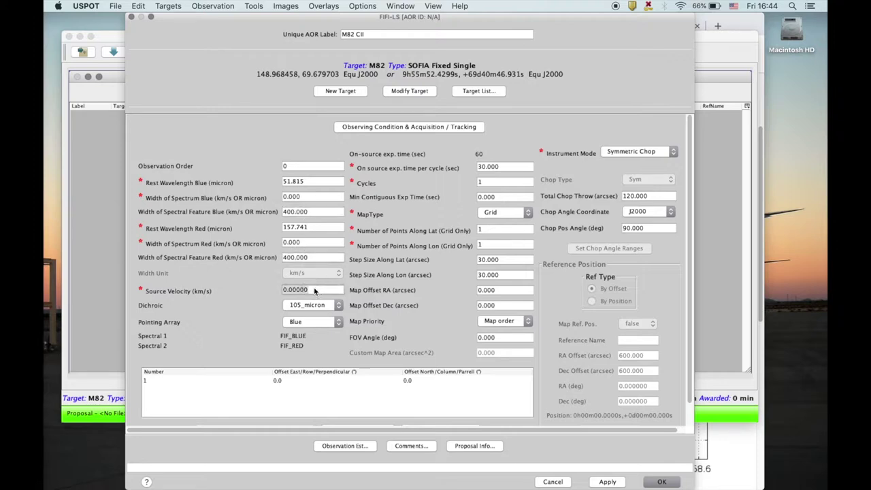
{"action": "type", "text": "203"}
Keep 30 s of on-source exposure per cycle and one cycle, and accept the M82 CII observation
{"action": "left_click", "coordinate": [507, 169]}
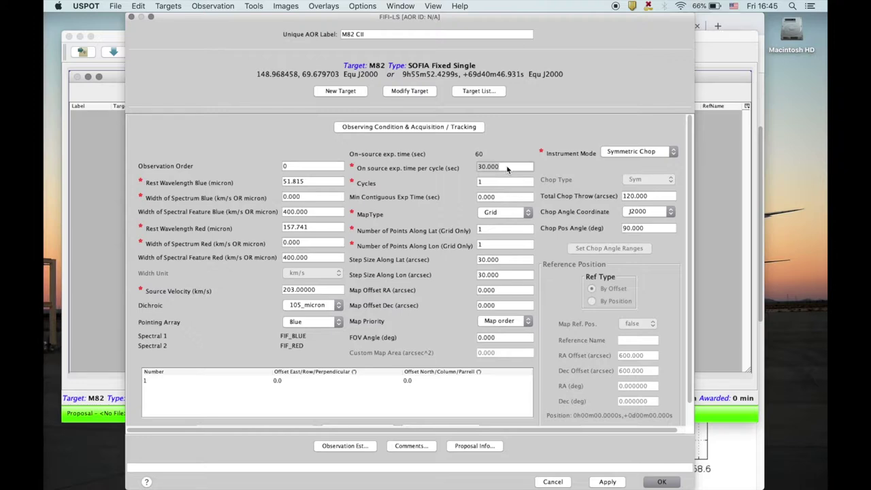
{"action": "left_click", "coordinate": [499, 183]}
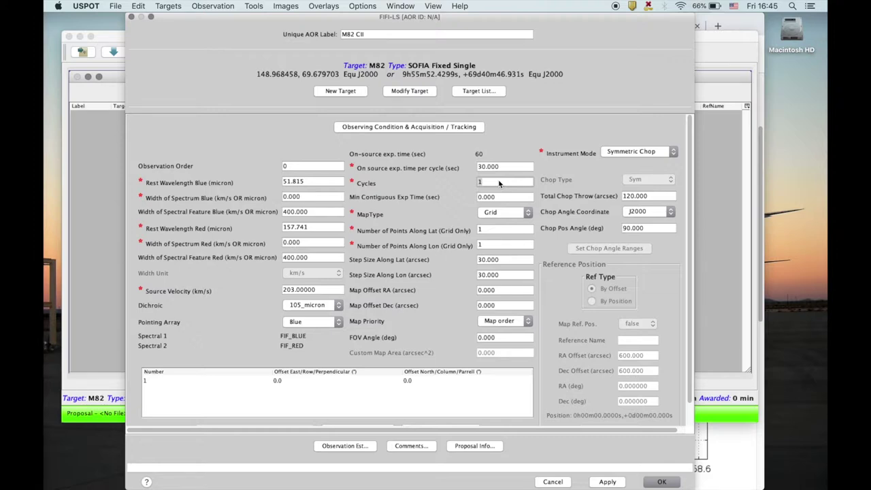
{"action": "left_click", "coordinate": [656, 482]}
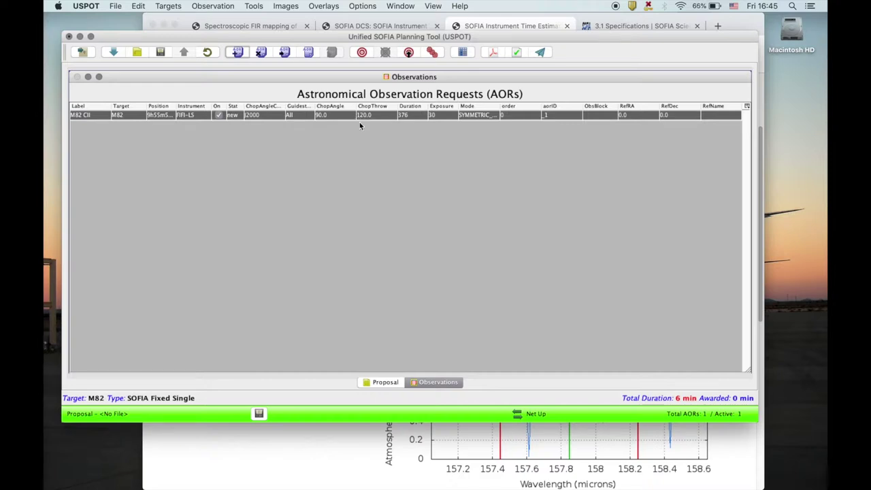
Load a 0.5-degree DSS POSS2/UKSTU Red image of M82 in a new frame
{"action": "left_click", "coordinate": [286, 6]}
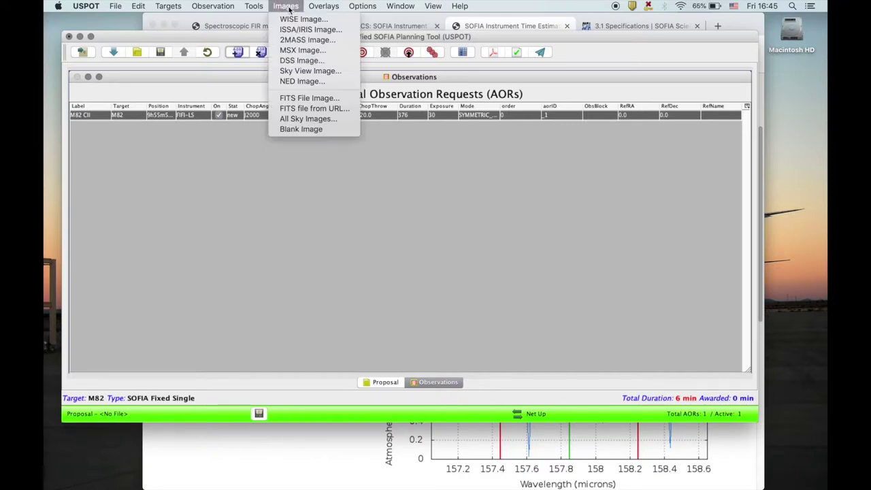
{"action": "left_click", "coordinate": [295, 61]}
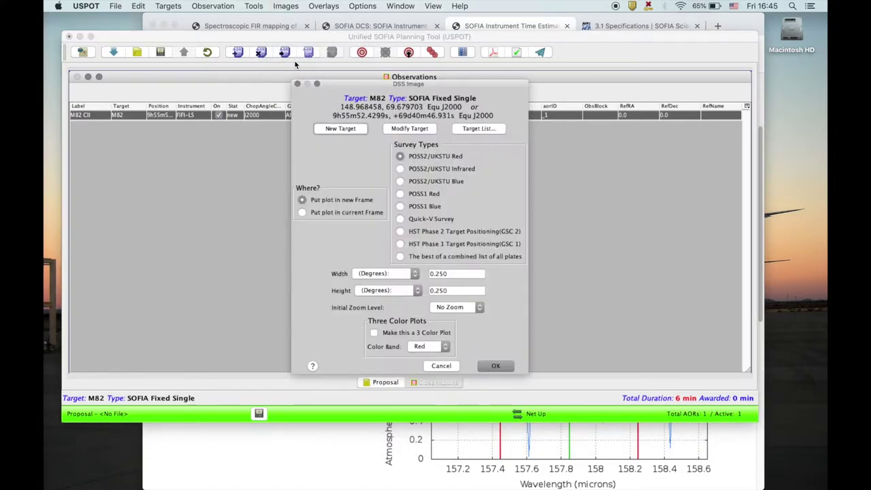
{"action": "left_click", "coordinate": [458, 275]}
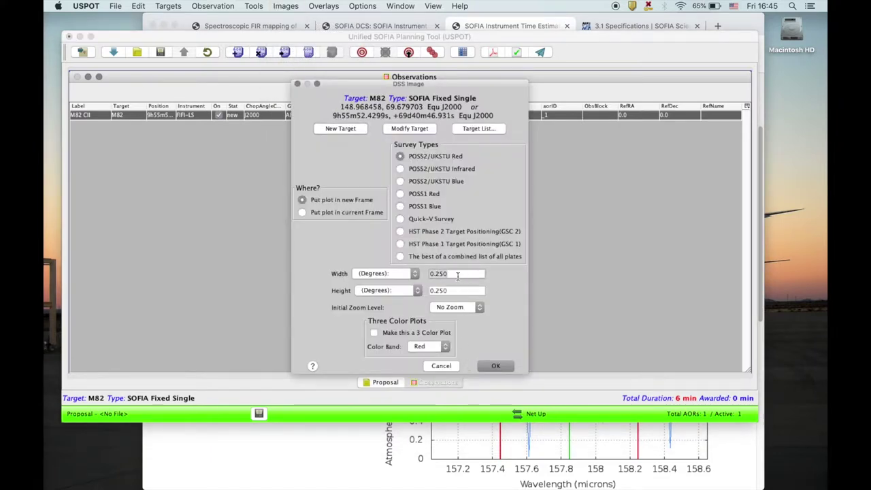
{"action": "key", "text": "BackSpace"}
{"action": "key", "text": "BackSpace"}
{"action": "key", "text": "BackSpace"}
{"action": "key", "text": "BackSpace"}
{"action": "key", "text": "BackSpace"}
{"action": "type", "text": ".5"}
{"action": "left_click", "coordinate": [458, 290]}
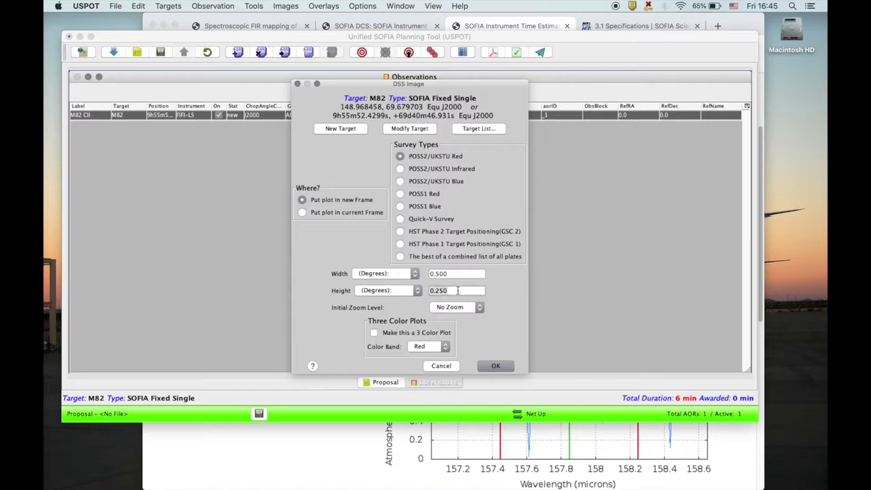
{"action": "key", "text": "BackSpace"}
{"action": "key", "text": "BackSpace"}
{"action": "key", "text": "BackSpace"}
{"action": "key", "text": "BackSpace"}
{"action": "key", "text": "BackSpace"}
{"action": "left_click", "coordinate": [490, 367]}
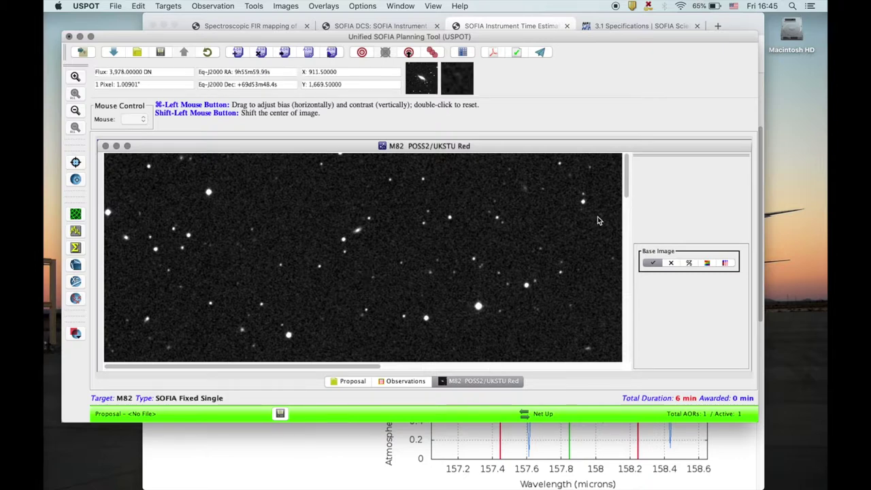
Give the M82 image a Log stretch with its range set to Lower Absolute and Upper Absolute
{"action": "left_click_drag", "start_coordinate": [627, 194], "coordinate": [626, 253]}
{"action": "left_click", "coordinate": [75, 110]}
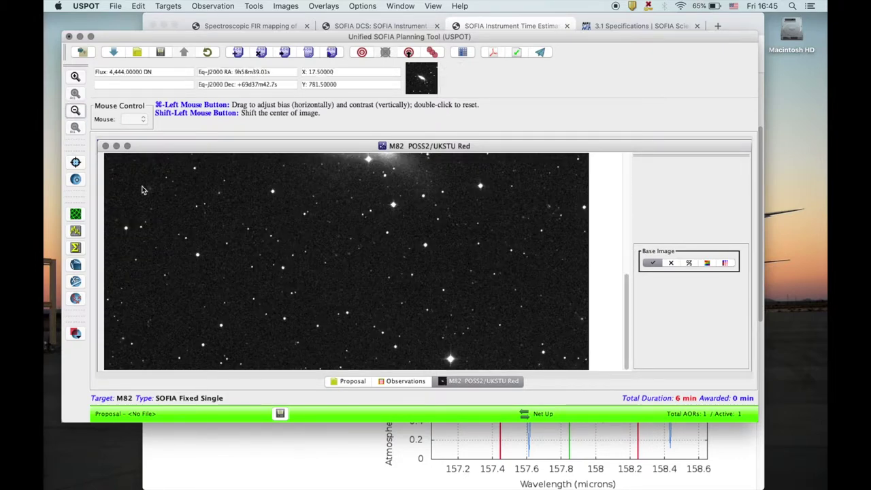
{"action": "left_click_drag", "start_coordinate": [626, 322], "coordinate": [624, 248]}
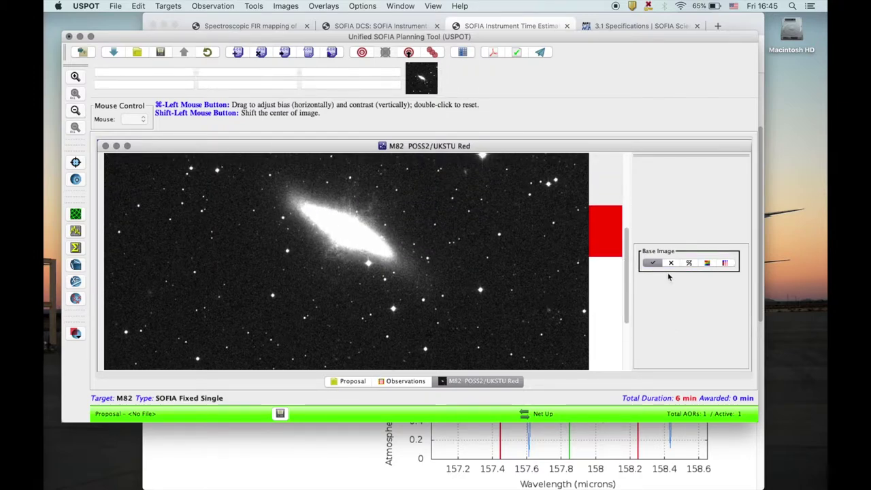
{"action": "left_click", "coordinate": [708, 264]}
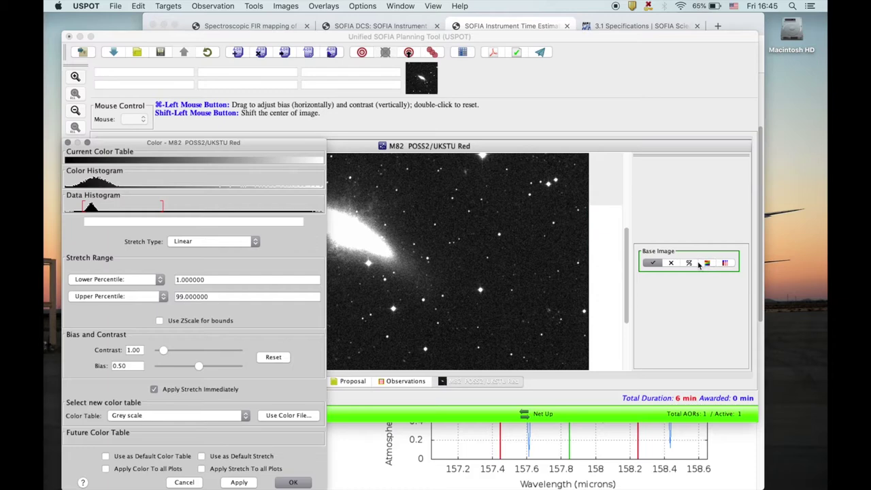
{"action": "left_click", "coordinate": [190, 243]}
{"action": "left_click", "coordinate": [191, 251]}
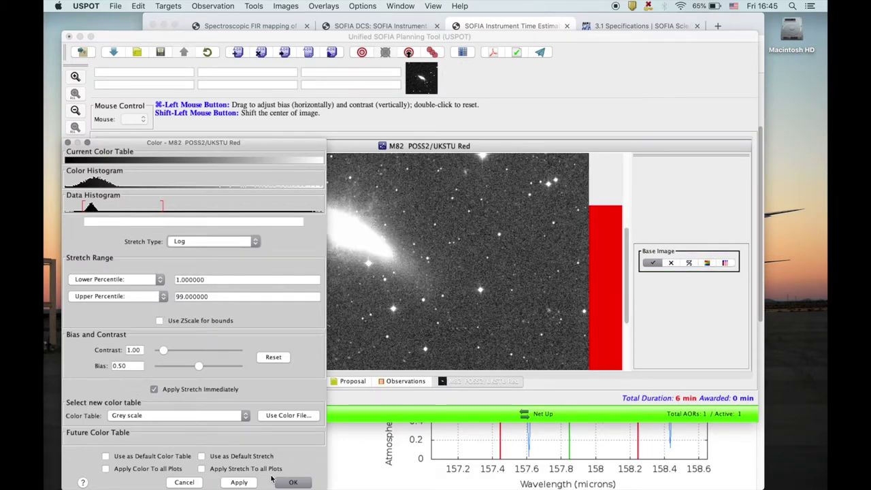
{"action": "left_click", "coordinate": [152, 285]}
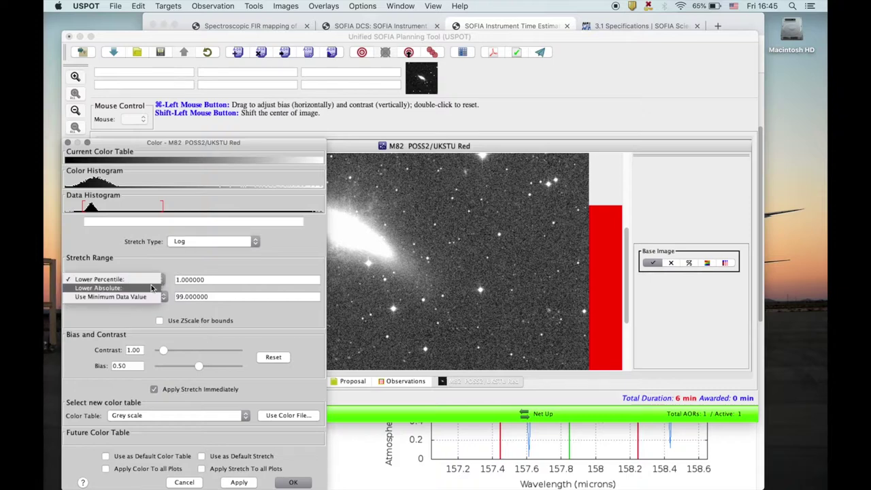
{"action": "left_click", "coordinate": [123, 288]}
{"action": "left_click", "coordinate": [144, 298]}
{"action": "left_click", "coordinate": [144, 305]}
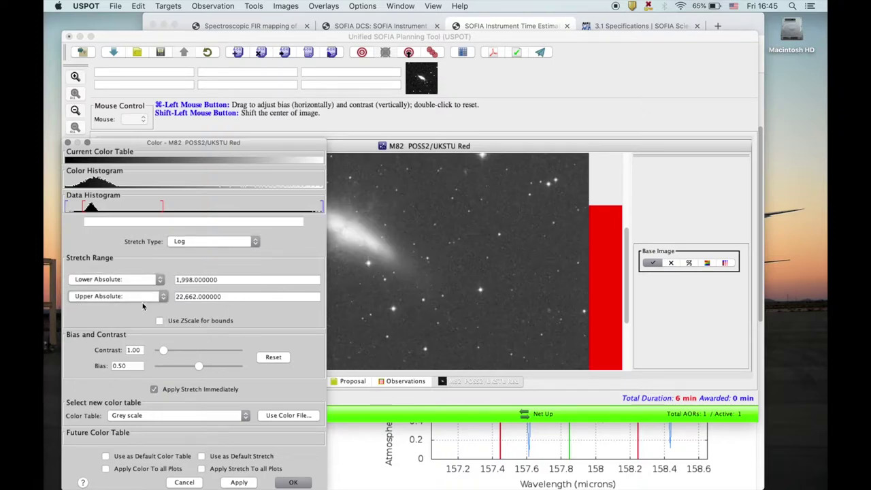
{"action": "left_click", "coordinate": [286, 482]}
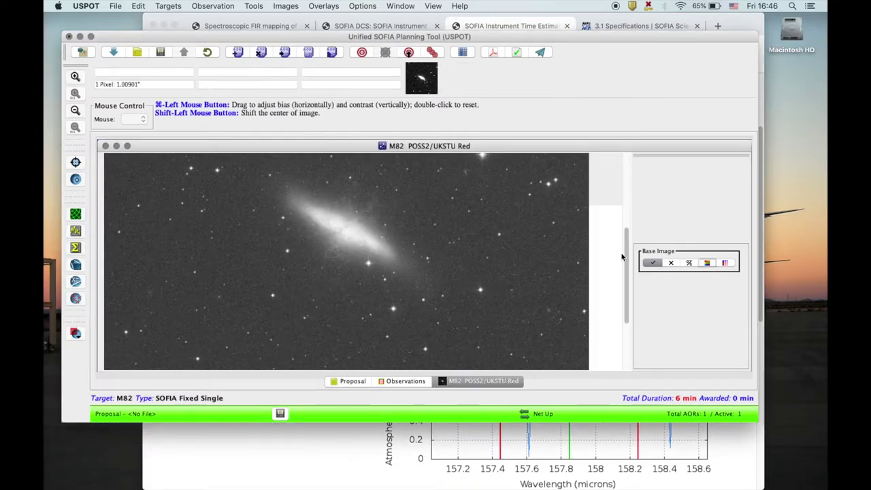
Enlarge the main window and overlay the current AOR's footprints on the M82 image, inspecting the on-source and chop positions up close
{"action": "left_click_drag", "start_coordinate": [628, 262], "coordinate": [624, 244]}
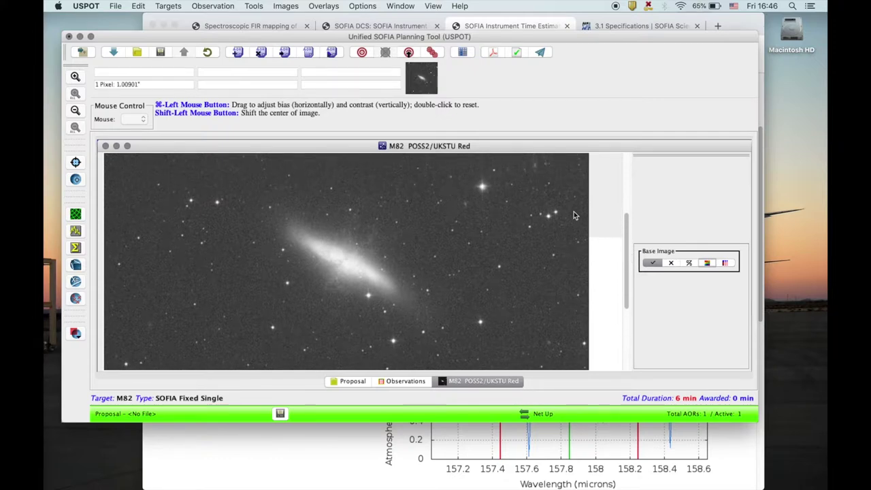
{"action": "left_click_drag", "start_coordinate": [482, 420], "coordinate": [490, 484]}
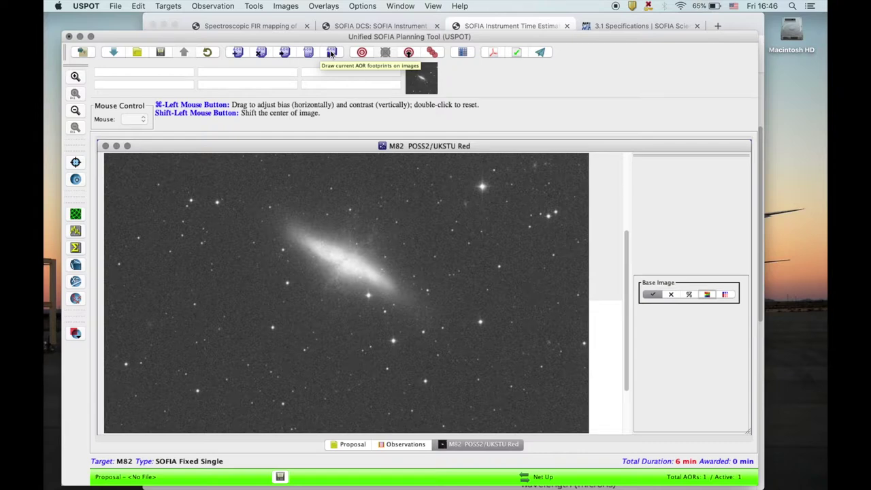
{"action": "left_click", "coordinate": [328, 7]}
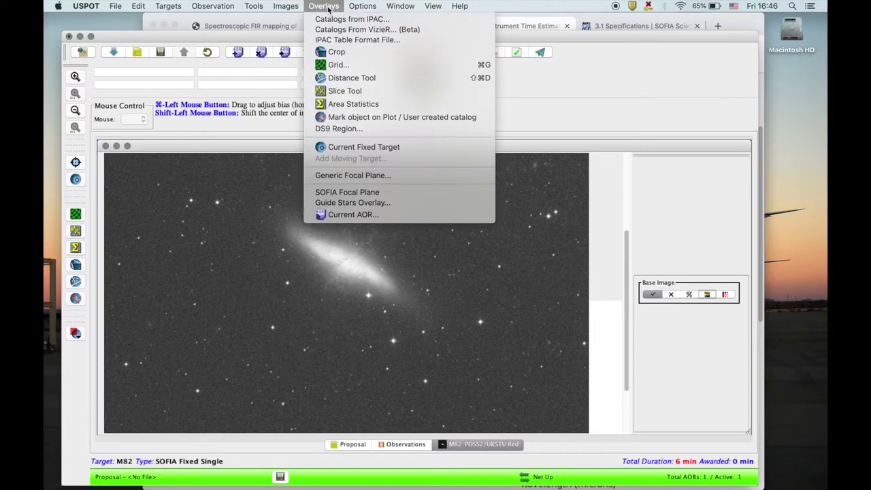
{"action": "left_click", "coordinate": [353, 214]}
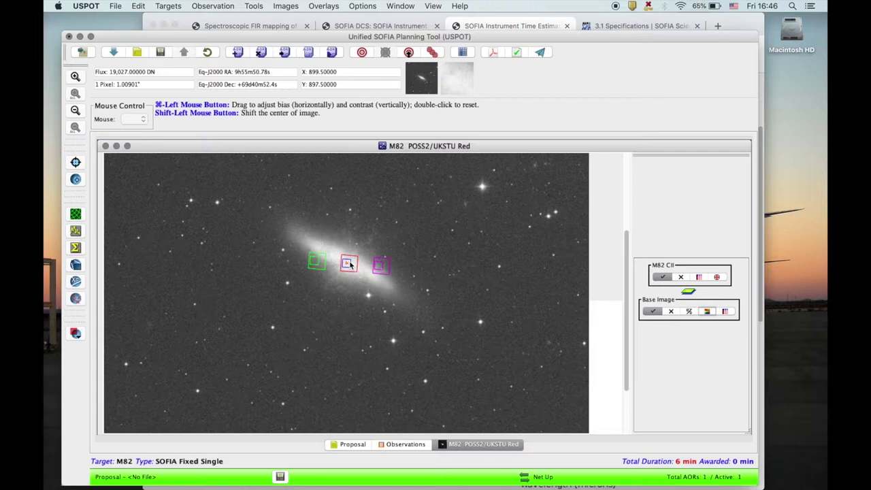
{"action": "left_click", "coordinate": [75, 77]}
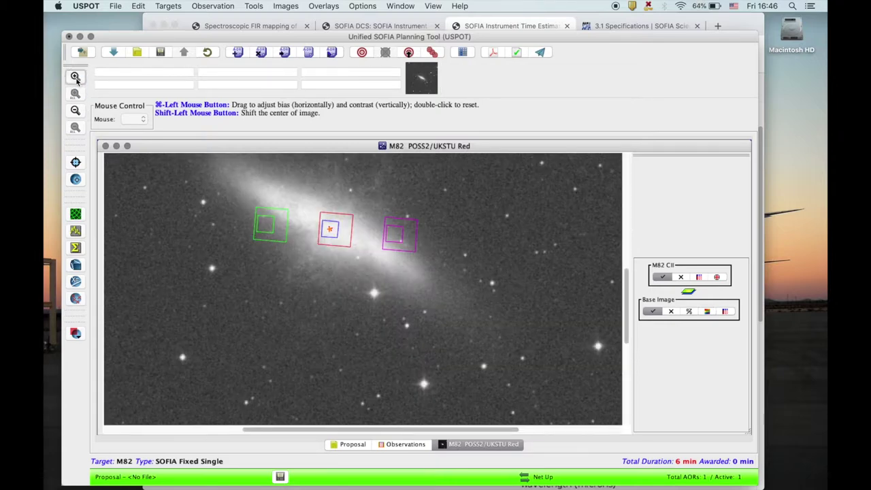
{"action": "left_click", "coordinate": [627, 292]}
{"action": "left_click_drag", "start_coordinate": [627, 291], "coordinate": [625, 292]}
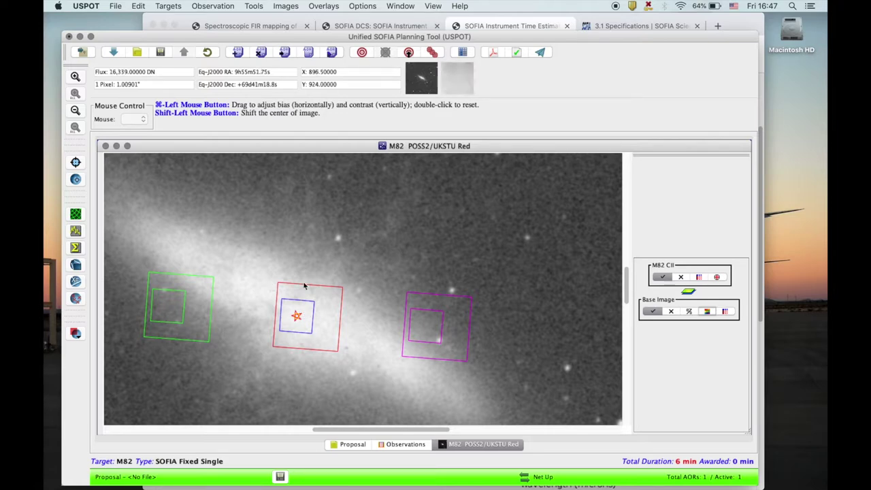
Reopen the M82 CII observation and apply a grid map of 3 points along latitude and 3 along longitude
{"action": "left_click", "coordinate": [398, 444]}
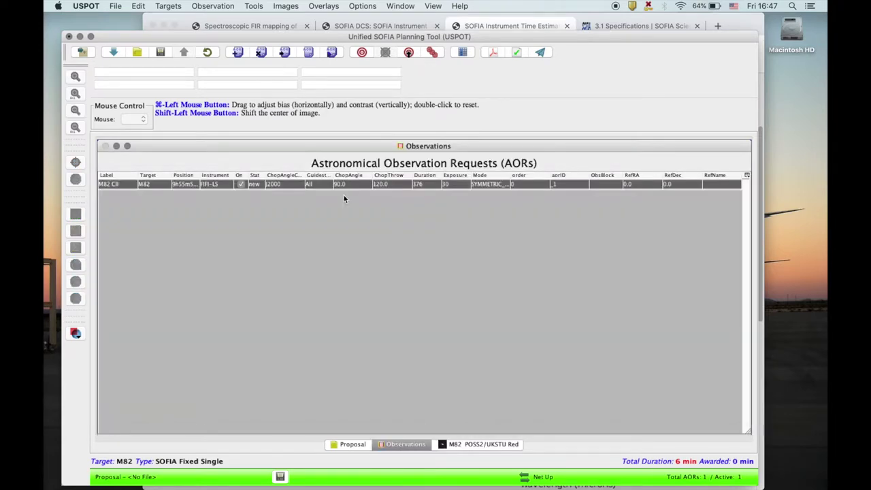
{"action": "double_click", "coordinate": [349, 183]}
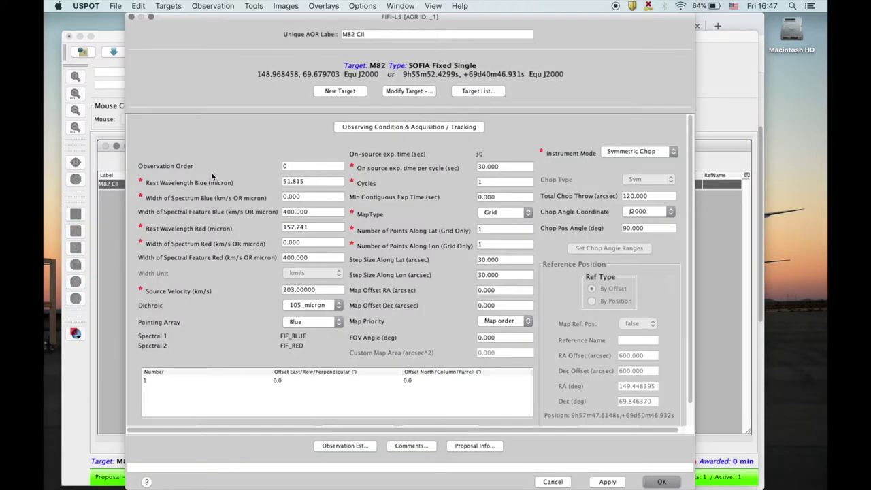
{"action": "left_click_drag", "start_coordinate": [213, 26], "coordinate": [366, 26]}
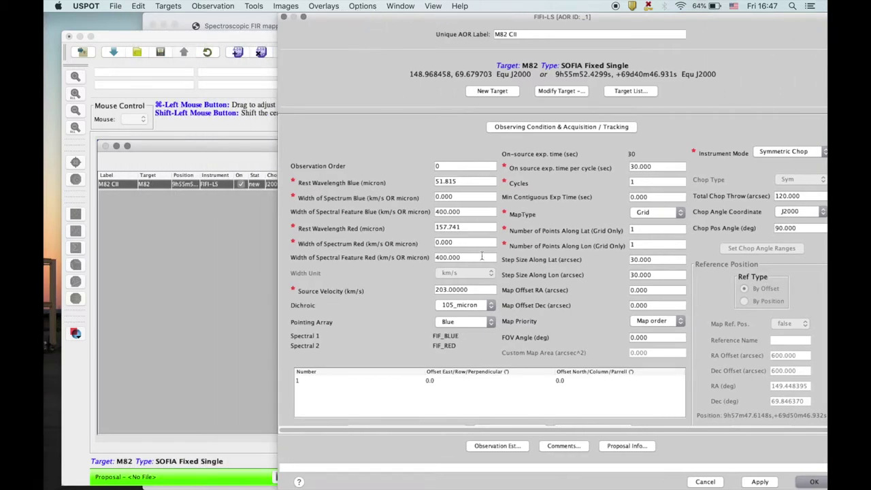
{"action": "left_click", "coordinate": [654, 233]}
{"action": "left_click", "coordinate": [651, 245]}
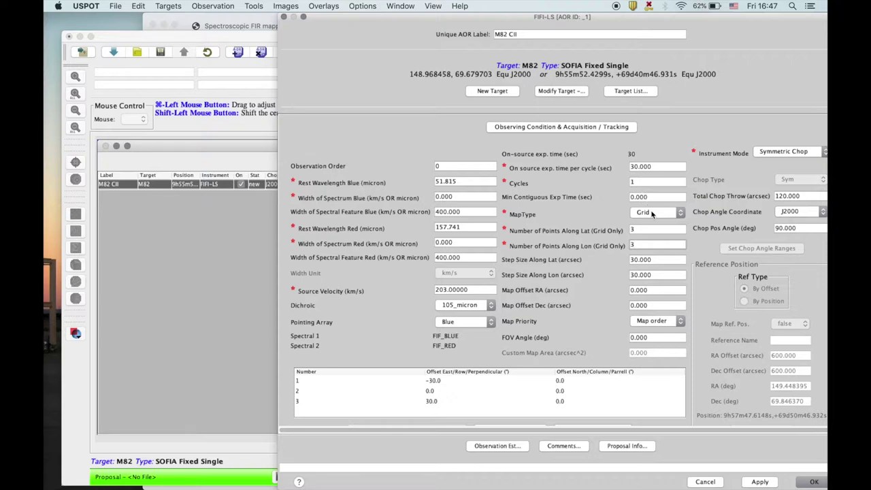
{"action": "left_click", "coordinate": [755, 483]}
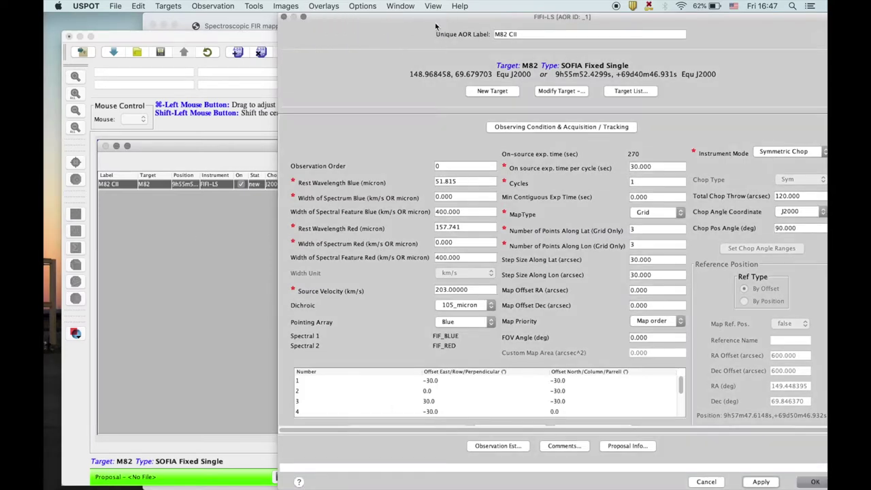
Arrange the observation form beside the main window and examine the mapped footprints on the M82 image
{"action": "left_click_drag", "start_coordinate": [408, 19], "coordinate": [655, 19]}
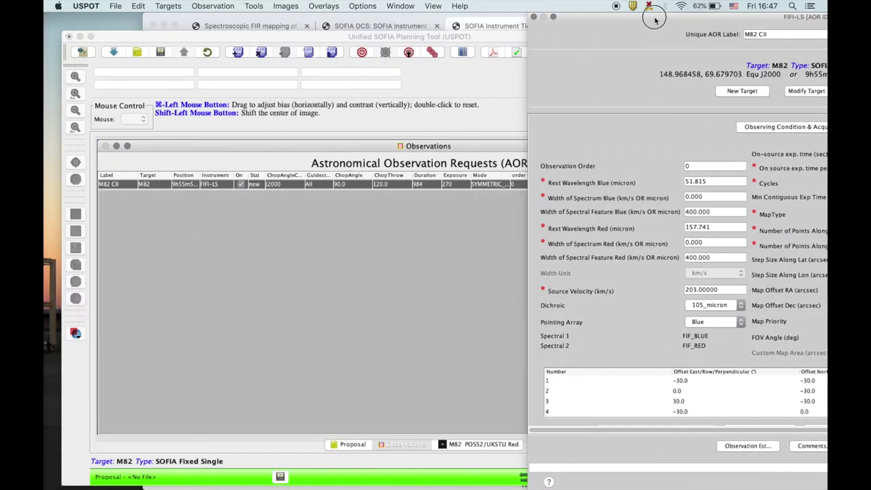
{"action": "left_click_drag", "start_coordinate": [503, 39], "coordinate": [403, 36]}
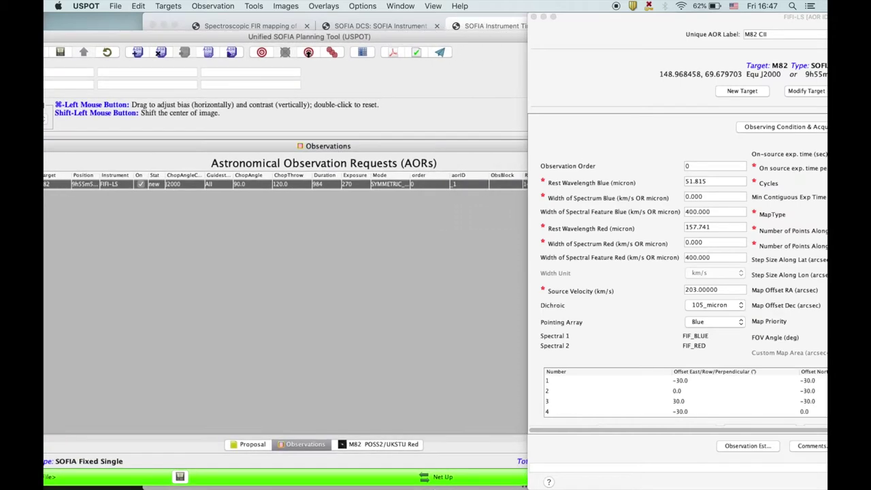
{"action": "left_click", "coordinate": [384, 443]}
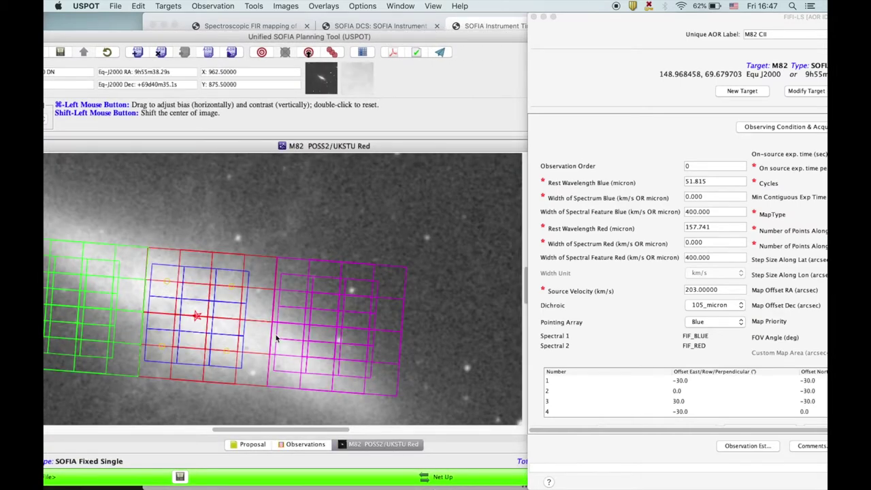
{"action": "left_click_drag", "start_coordinate": [373, 38], "coordinate": [397, 32]}
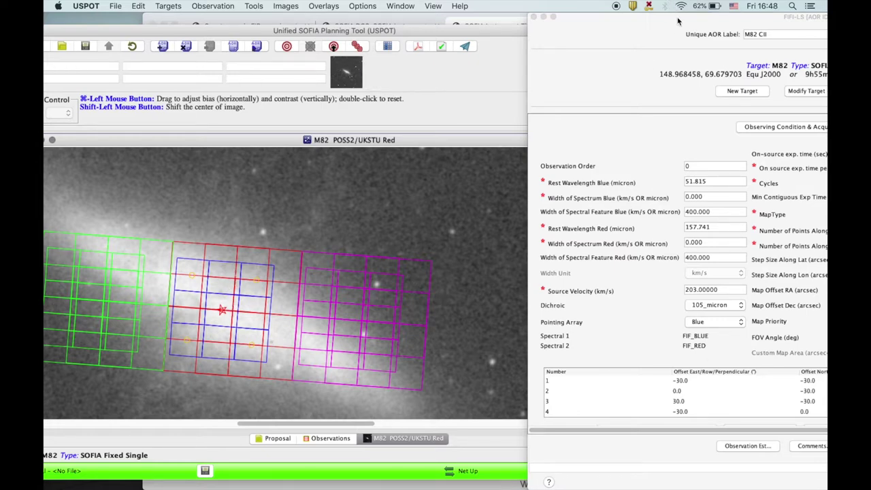
Accept the M82 CII form and animate the overlay's pointings with a trail on the M82 image from the pointings table
{"action": "left_click_drag", "start_coordinate": [678, 20], "coordinate": [490, 21]}
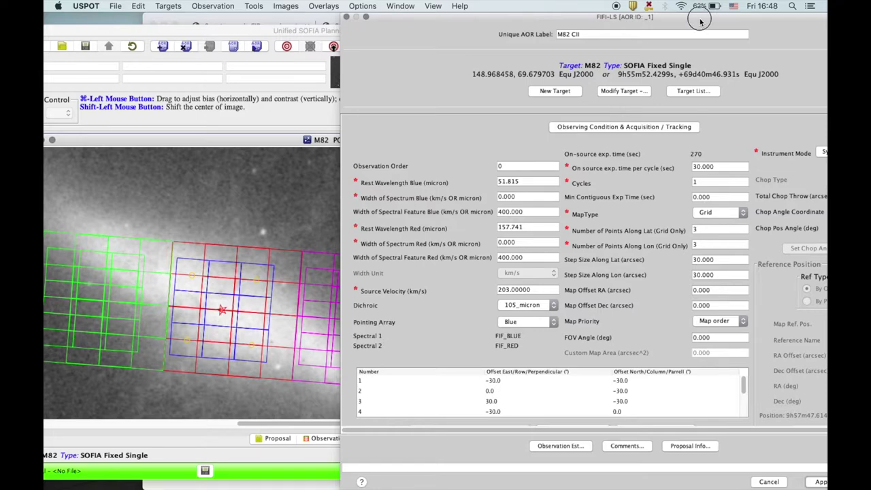
{"action": "left_click_drag", "start_coordinate": [705, 16], "coordinate": [621, 17]}
{"action": "left_click", "coordinate": [794, 482]}
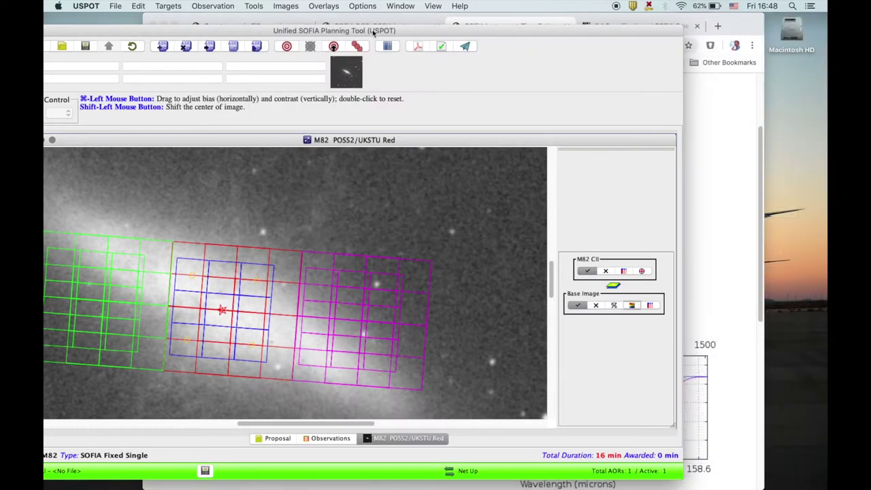
{"action": "left_click_drag", "start_coordinate": [406, 29], "coordinate": [483, 12]}
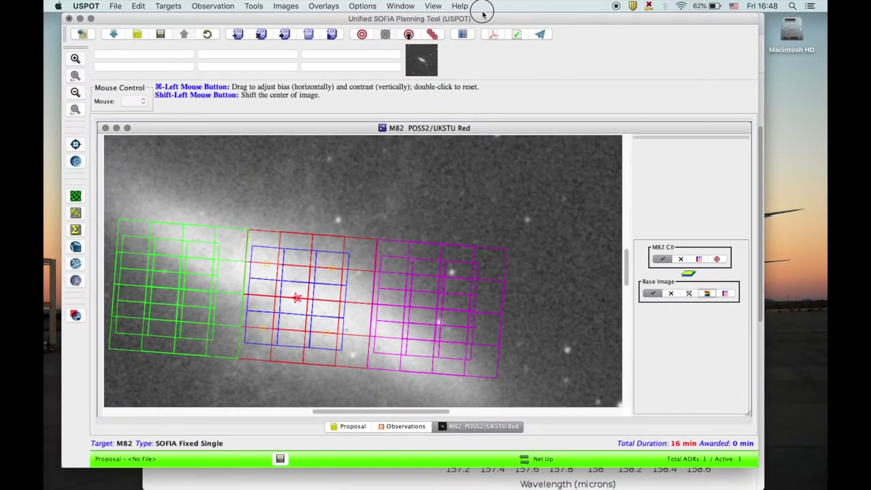
{"action": "left_click", "coordinate": [699, 260]}
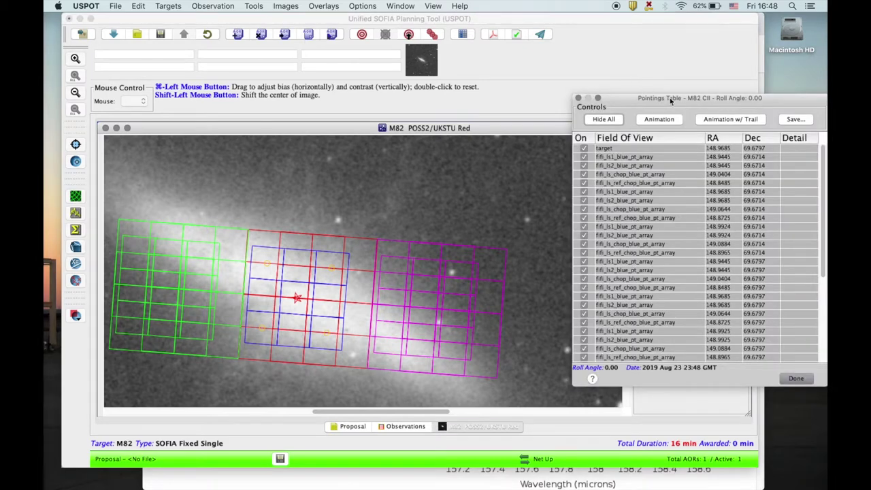
{"action": "left_click", "coordinate": [724, 119]}
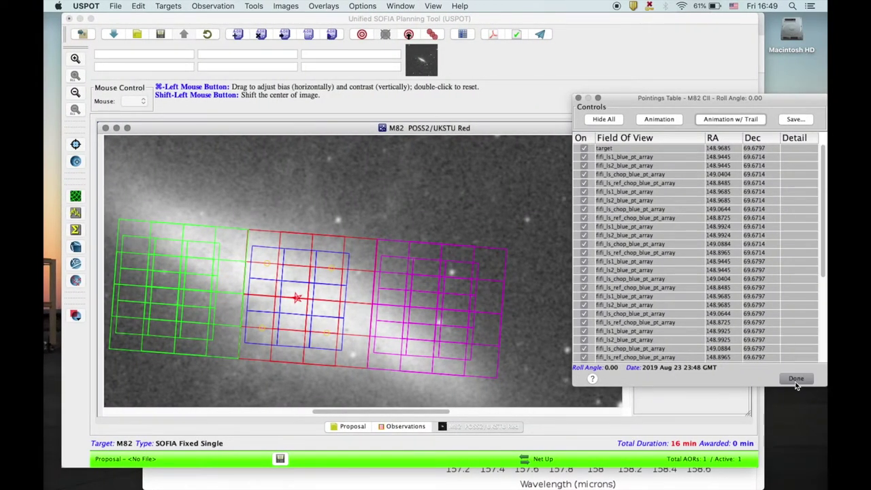
{"action": "left_click", "coordinate": [797, 381]}
Set the M82 CII observation to 8 cycles, apply the change and run the observation time estimate
{"action": "left_click", "coordinate": [406, 426]}
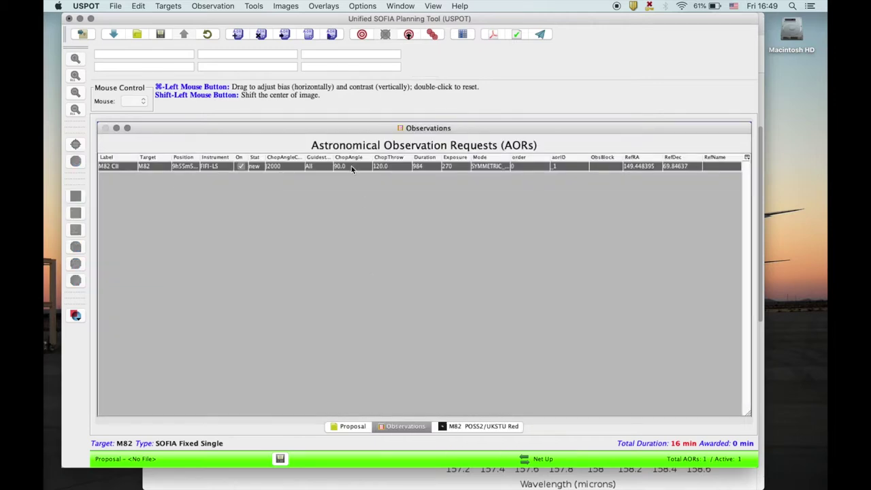
{"action": "double_click", "coordinate": [351, 168]}
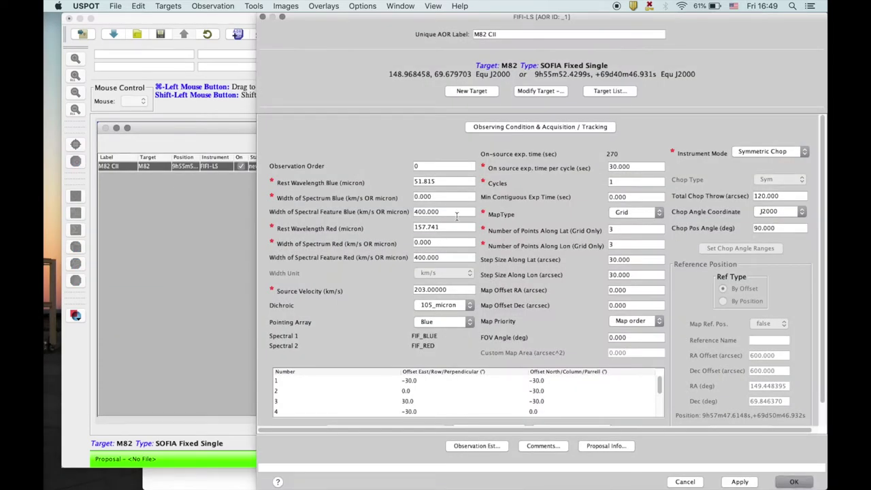
{"action": "left_click", "coordinate": [618, 181]}
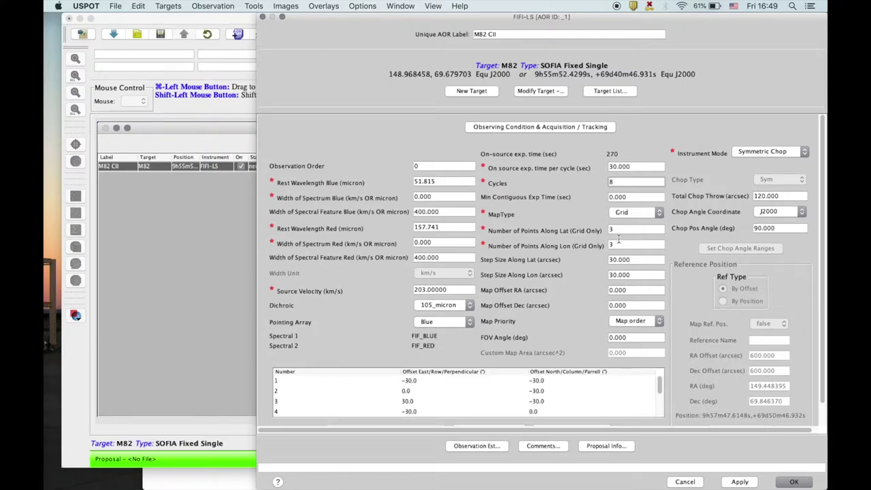
{"action": "left_click", "coordinate": [730, 483]}
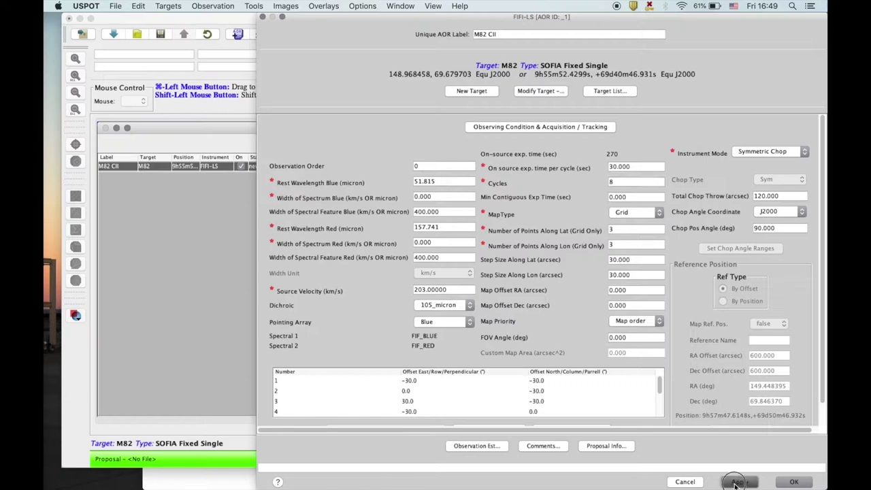
{"action": "left_click", "coordinate": [479, 447]}
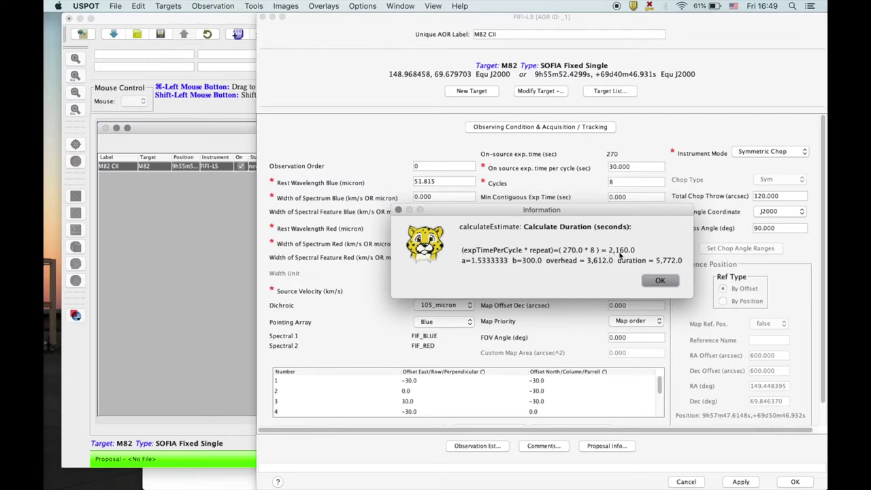
{"action": "left_click", "coordinate": [661, 281]}
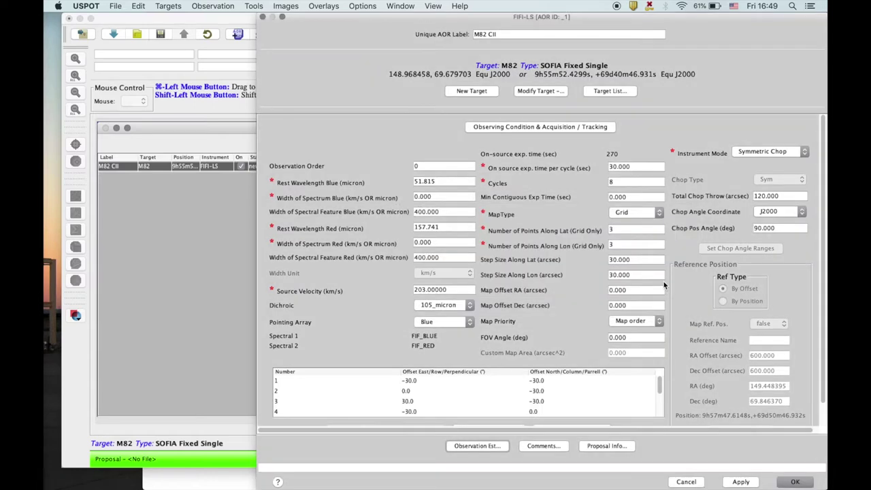
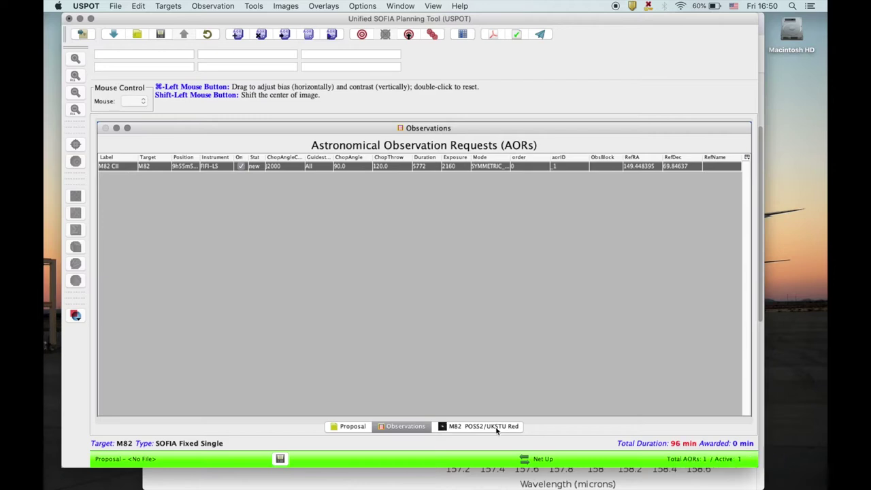
Inspect the footprints on the M82 image at a smaller scale, with the whole galaxy and its surroundings in view
{"action": "left_click", "coordinate": [494, 427]}
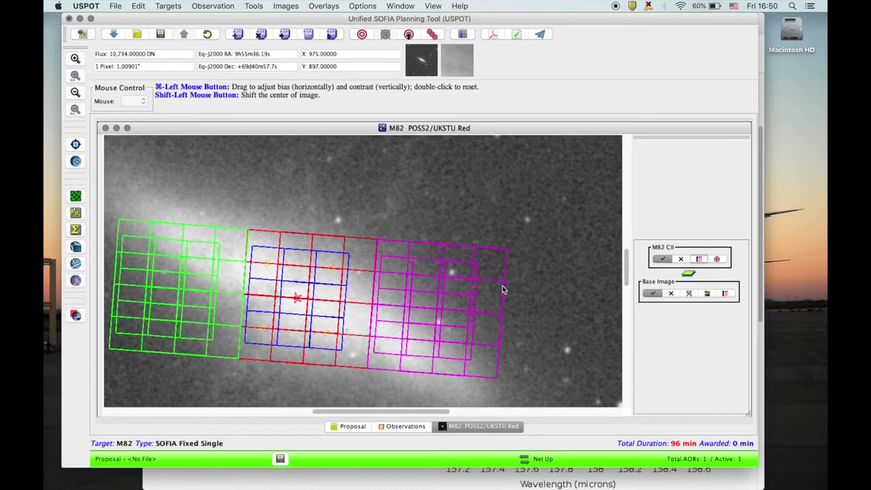
{"action": "mouse_move", "coordinate": [626, 275]}
{"action": "left_mouse_down"}
{"action": "mouse_move", "coordinate": [630, 286]}
{"action": "mouse_move", "coordinate": [625, 269]}
{"action": "left_mouse_up"}
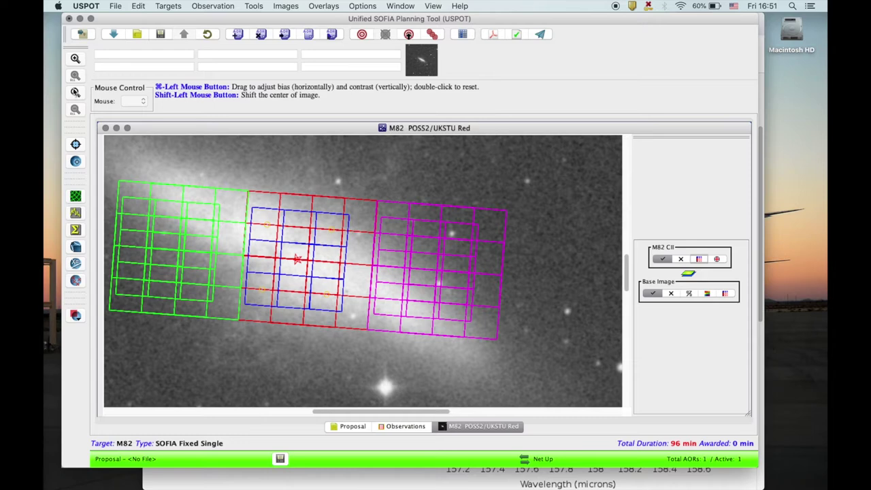
{"action": "left_click", "coordinate": [76, 93]}
{"action": "left_click", "coordinate": [77, 94]}
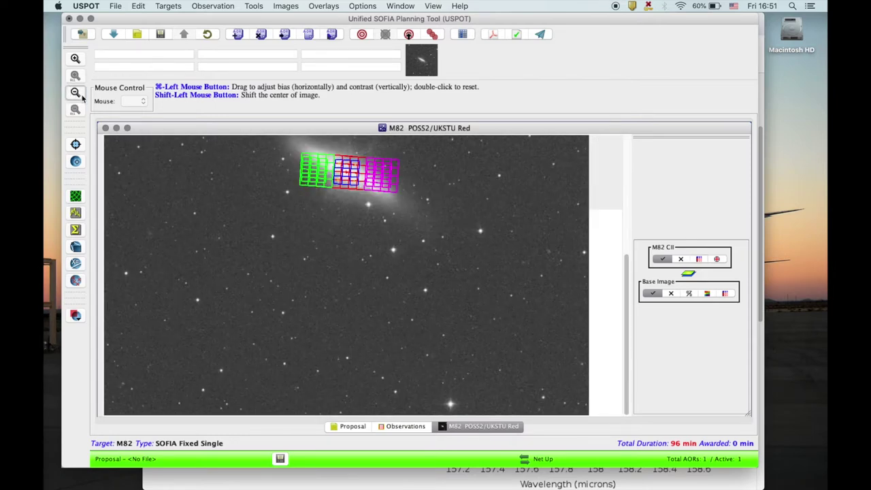
{"action": "left_click_drag", "start_coordinate": [624, 308], "coordinate": [624, 260]}
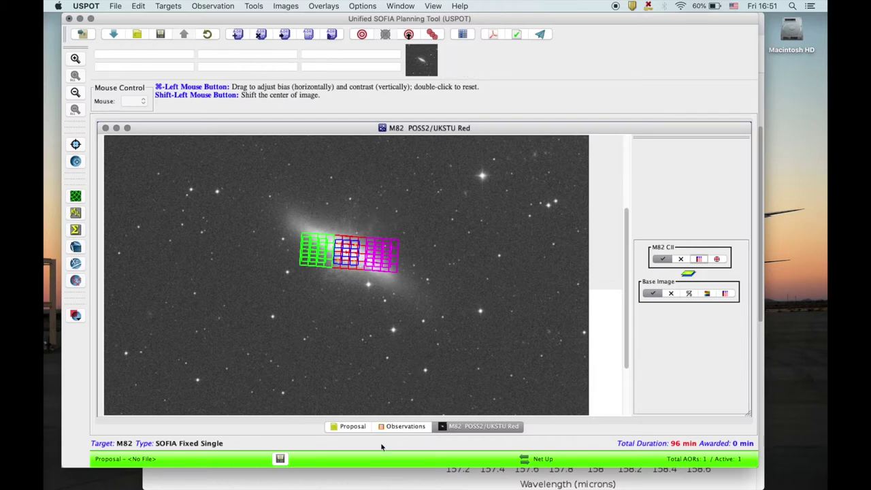
Reopen the M82 CII observation and arrange its form beside the M82 image so the footprints stay in view
{"action": "left_click_drag", "start_coordinate": [517, 18], "coordinate": [412, 19]}
{"action": "left_click", "coordinate": [300, 426]}
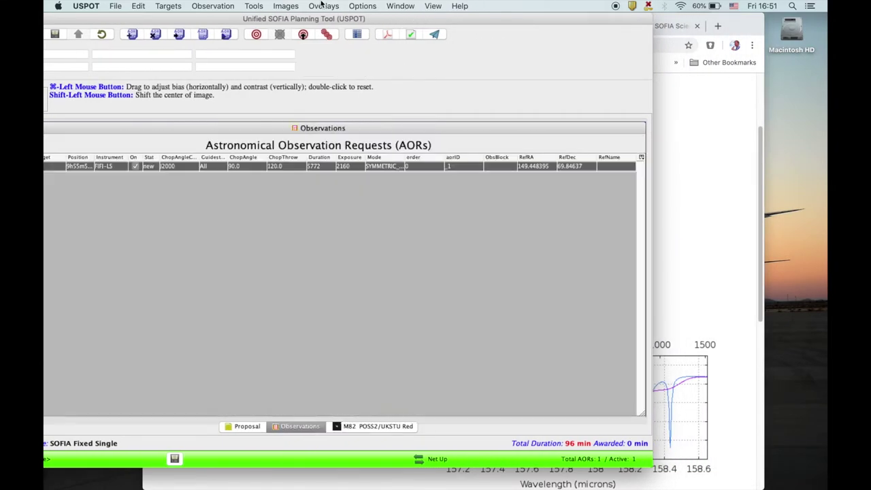
{"action": "double_click", "coordinate": [343, 168]}
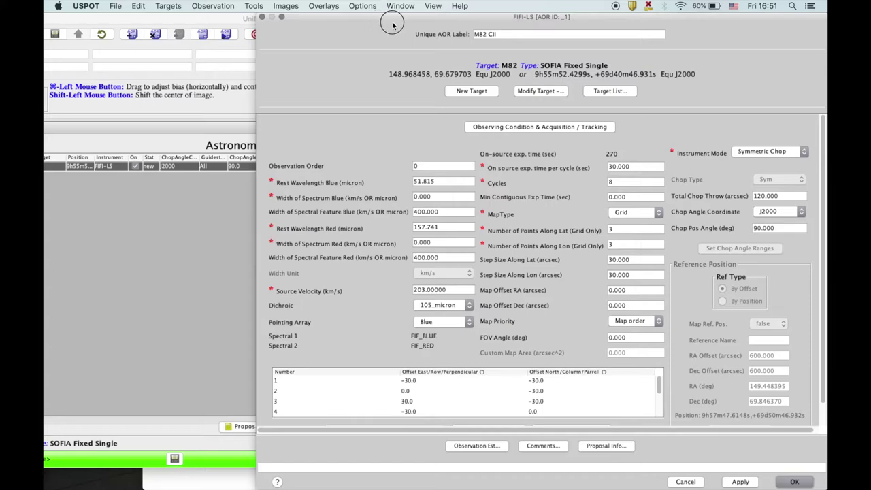
{"action": "left_click", "coordinate": [270, 27]}
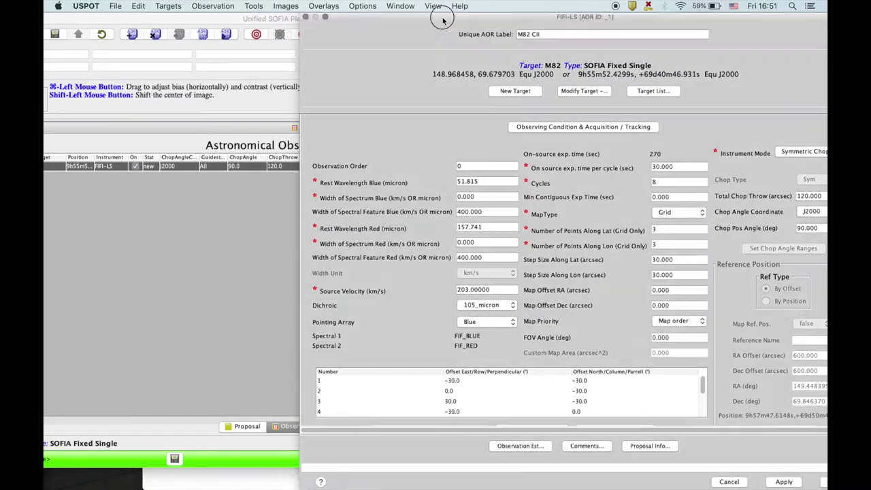
{"action": "left_click_drag", "start_coordinate": [446, 16], "coordinate": [684, 17]}
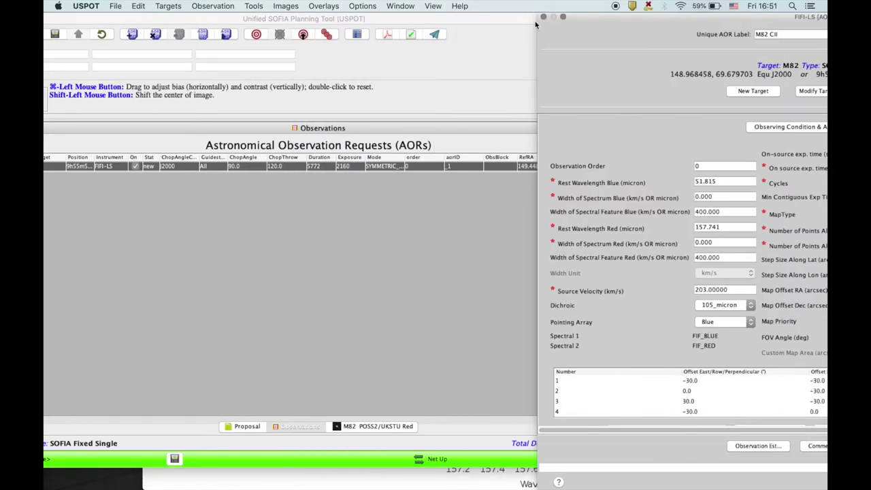
{"action": "left_click", "coordinate": [378, 427]}
{"action": "left_click_drag", "start_coordinate": [649, 18], "coordinate": [497, 18]}
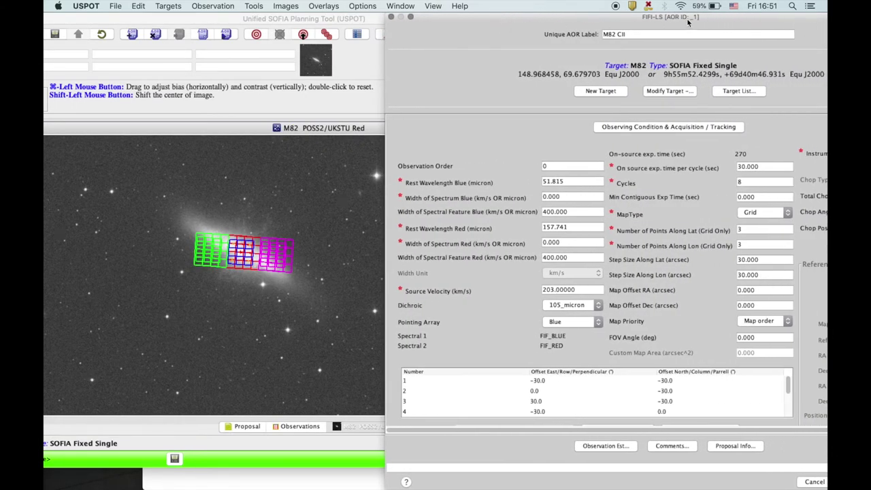
{"action": "left_click_drag", "start_coordinate": [691, 20], "coordinate": [593, 19]}
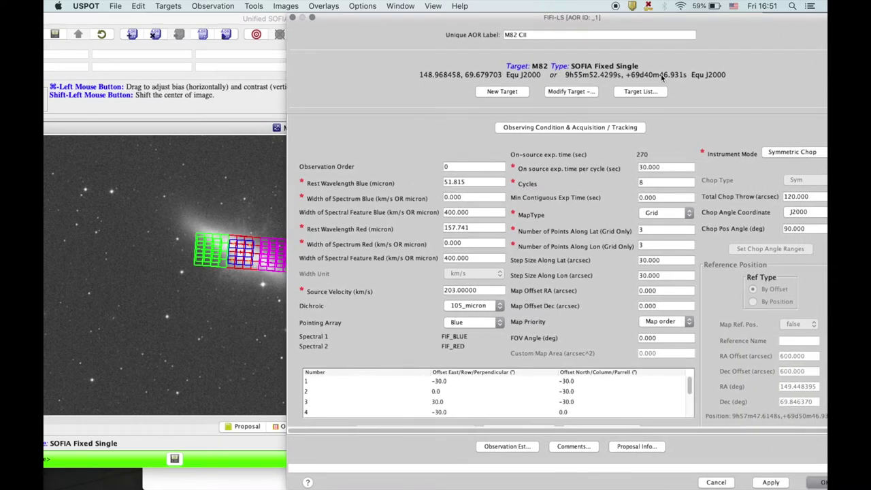
Apply a total chop throw of 240 arcsec and a chop position angle of -20 degrees to the M82 CII observation
{"action": "left_click", "coordinate": [811, 196]}
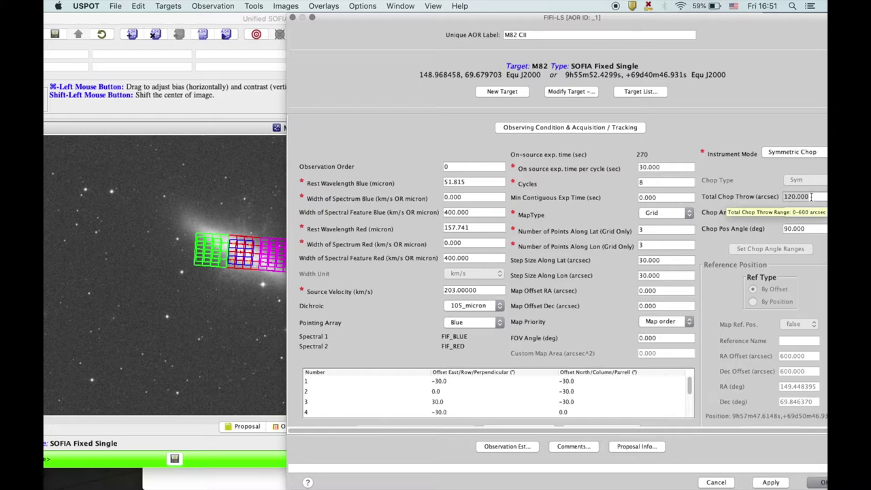
{"action": "triple_click", "coordinate": [812, 196]}
{"action": "type", "text": "240"}
{"action": "left_click", "coordinate": [806, 229]}
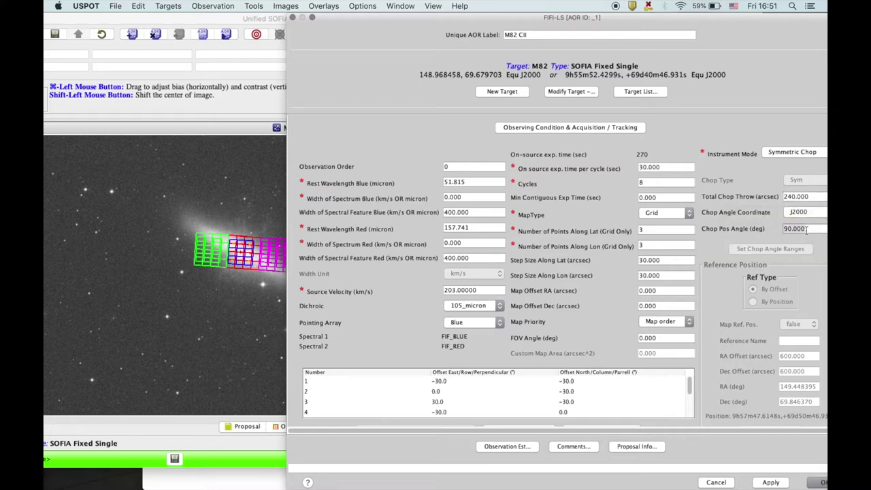
{"action": "key", "text": "BackSpace"}
{"action": "key", "text": "BackSpace"}
{"action": "key", "text": "BackSpace"}
{"action": "key", "text": "BackSpace"}
{"action": "key", "text": "BackSpace"}
{"action": "key", "text": "BackSpace"}
{"action": "type", "text": "-20"}
{"action": "left_click", "coordinate": [771, 482]}
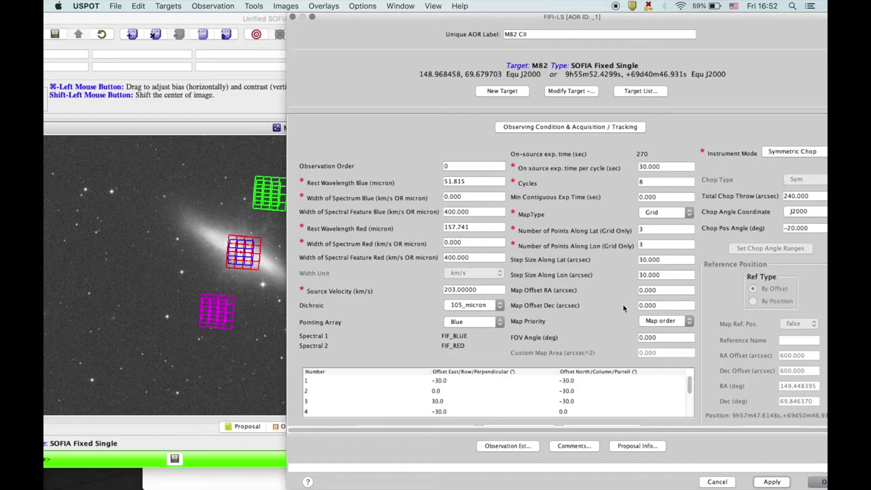
Apply an FOV angle of -20 degrees, accept the M82 CII form and bring the whole main window back into view
{"action": "left_click", "coordinate": [658, 337]}
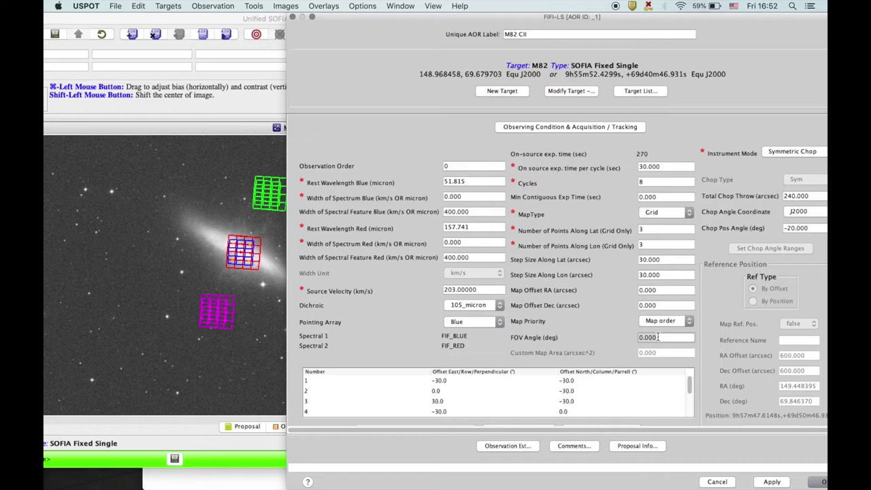
{"action": "triple_click", "coordinate": [658, 337]}
{"action": "type", "text": "-20"}
{"action": "left_click", "coordinate": [767, 483]}
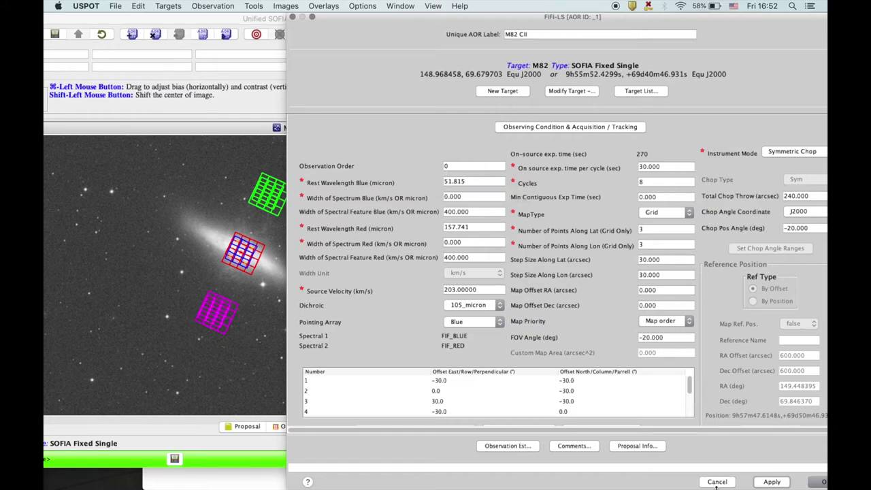
{"action": "left_click", "coordinate": [821, 482]}
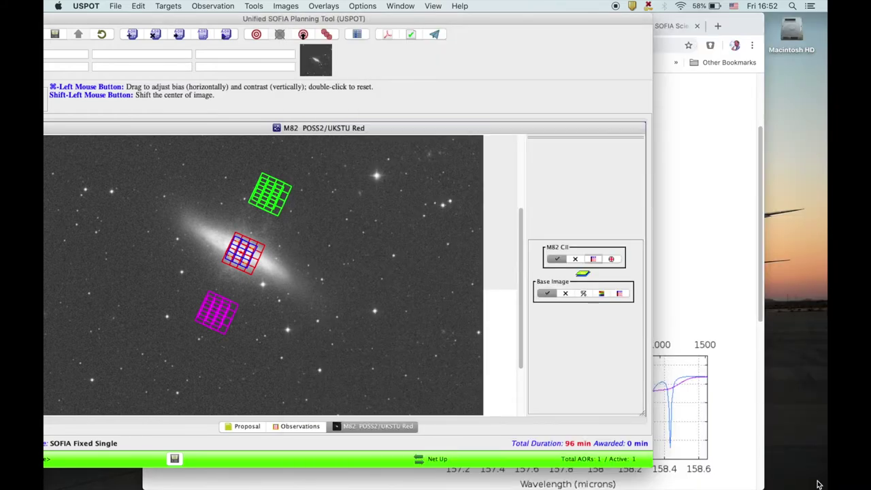
{"action": "left_click_drag", "start_coordinate": [358, 18], "coordinate": [481, 15]}
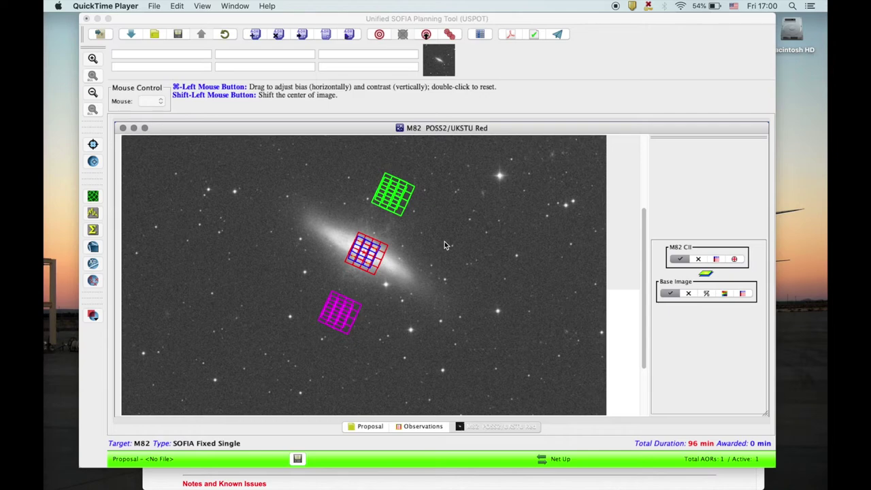
Switch to the SITE form in Chrome and set the FIFI-LS wavelength to 51.815 microns
{"action": "left_click", "coordinate": [454, 476]}
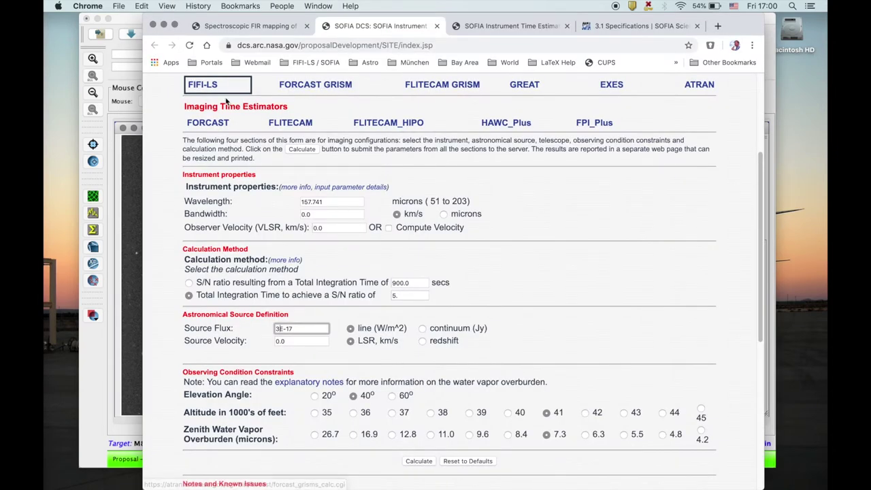
{"action": "left_click", "coordinate": [333, 202]}
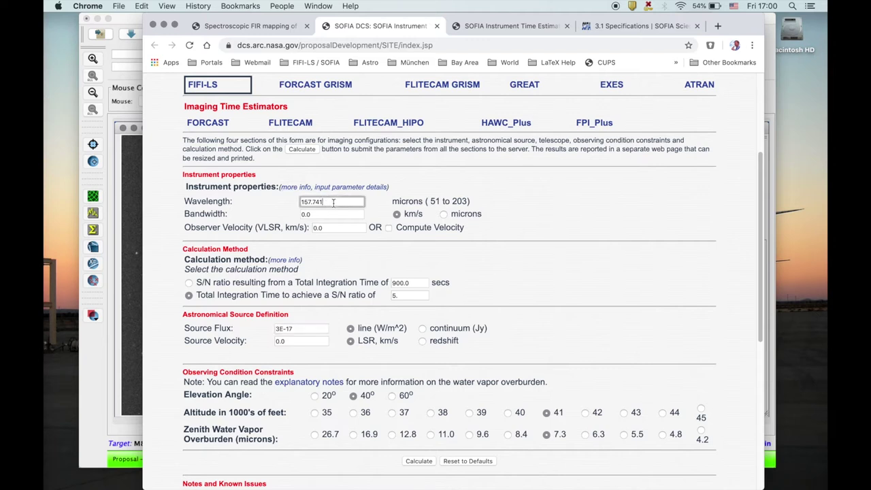
{"action": "type", "text": "51.815"}
Calculate the S/N ratio resulting from a total integration time of 240 seconds and review the estimator's output
{"action": "left_click", "coordinate": [189, 284]}
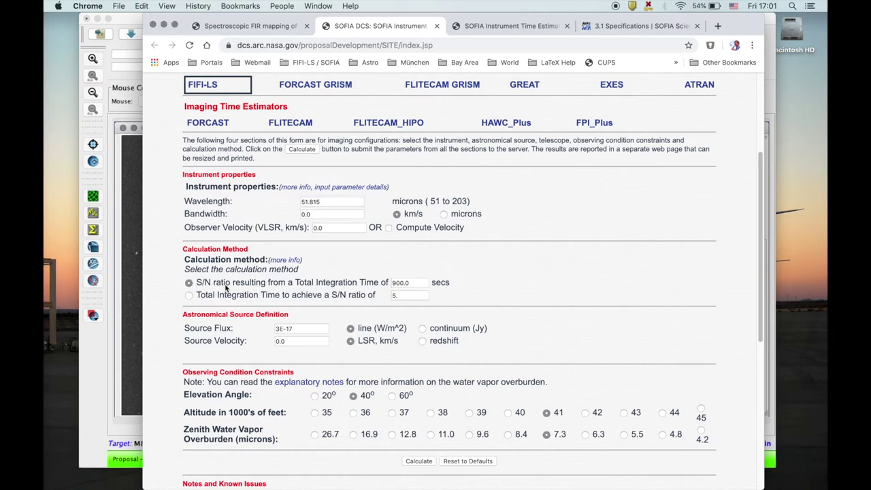
{"action": "left_click", "coordinate": [420, 283]}
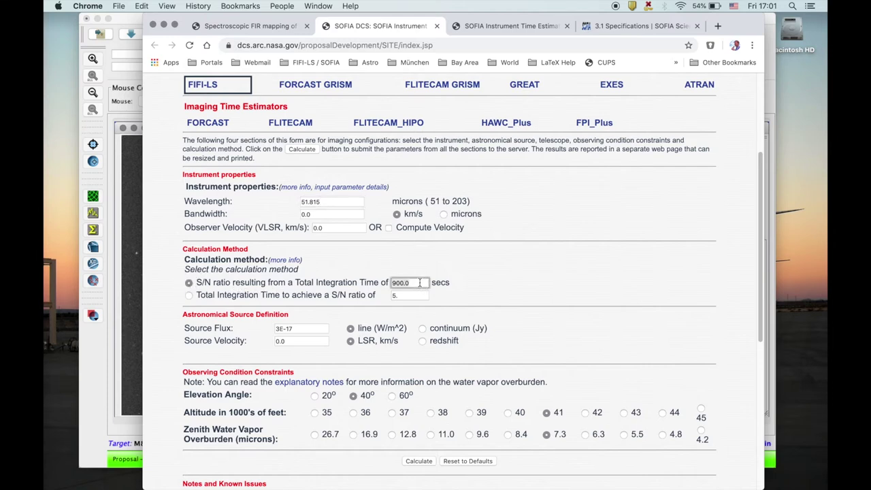
{"action": "key", "text": "BackSpace"}
{"action": "key", "text": "BackSpace"}
{"action": "key", "text": "BackSpace"}
{"action": "key", "text": "BackSpace"}
{"action": "key", "text": "BackSpace"}
{"action": "type", "text": "240"}
{"action": "left_click", "coordinate": [417, 462]}
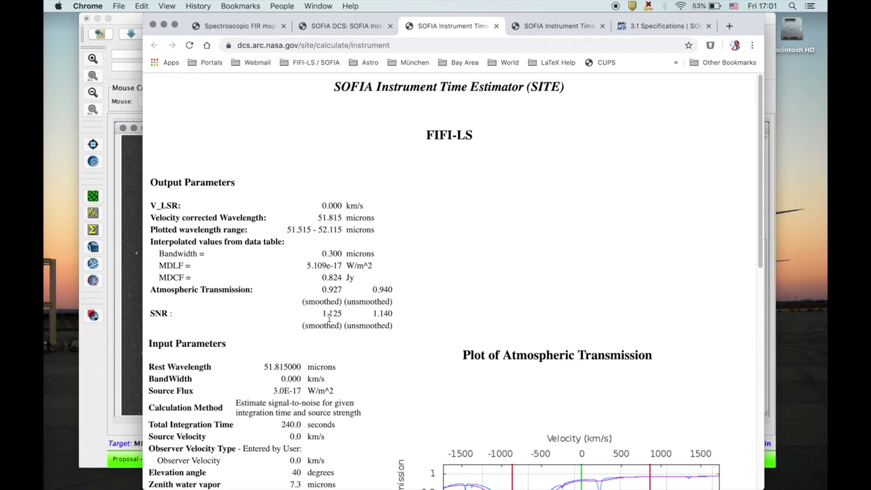
{"action": "scroll", "coordinate": [371, 316], "scroll_direction": "down", "scroll_amount": 3}
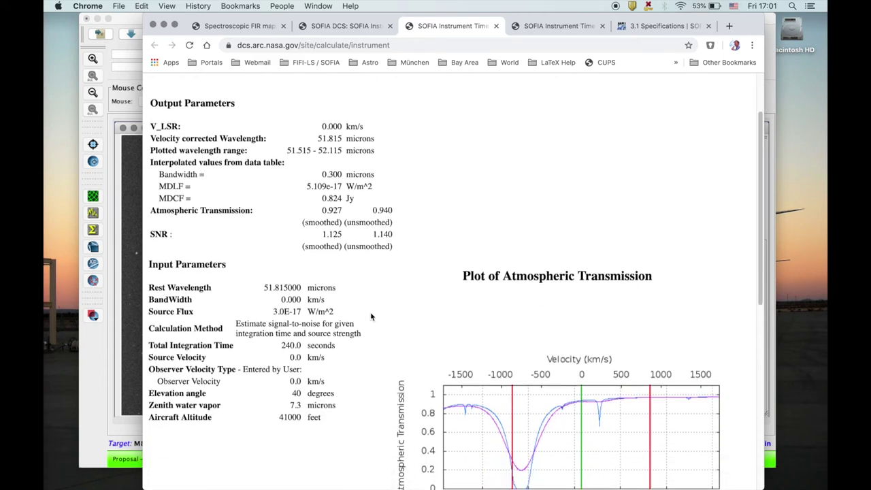
{"action": "scroll", "coordinate": [372, 317], "scroll_direction": "down", "scroll_amount": 1}
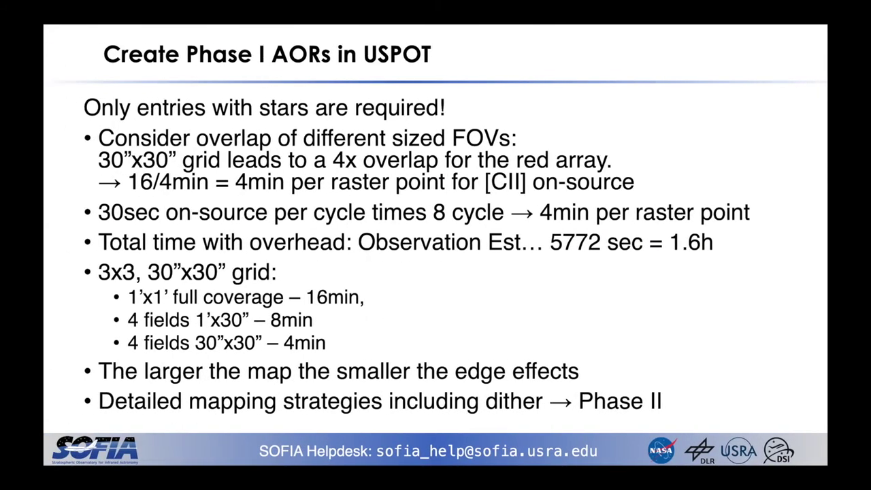
{"action": "key", "text": "Right"}
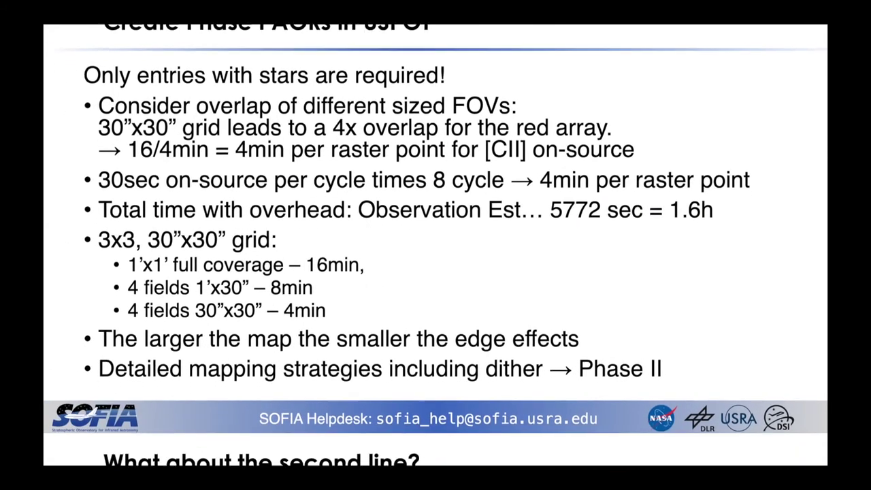